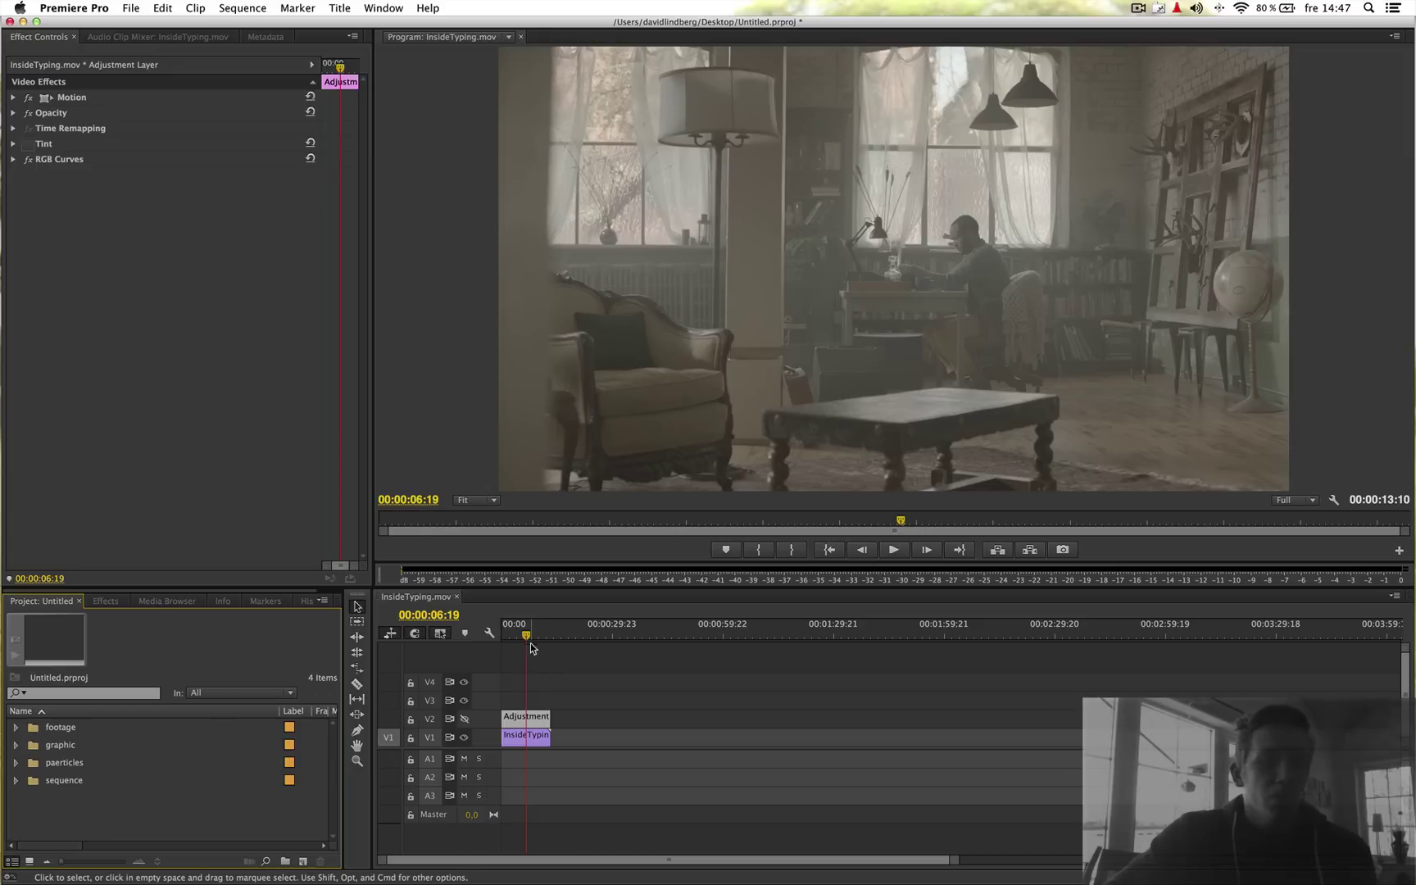
Step: Scrub through the ungraded InsideTyping footage and park the playhead at 00:00:09:00
drag(530, 639, 524, 639)
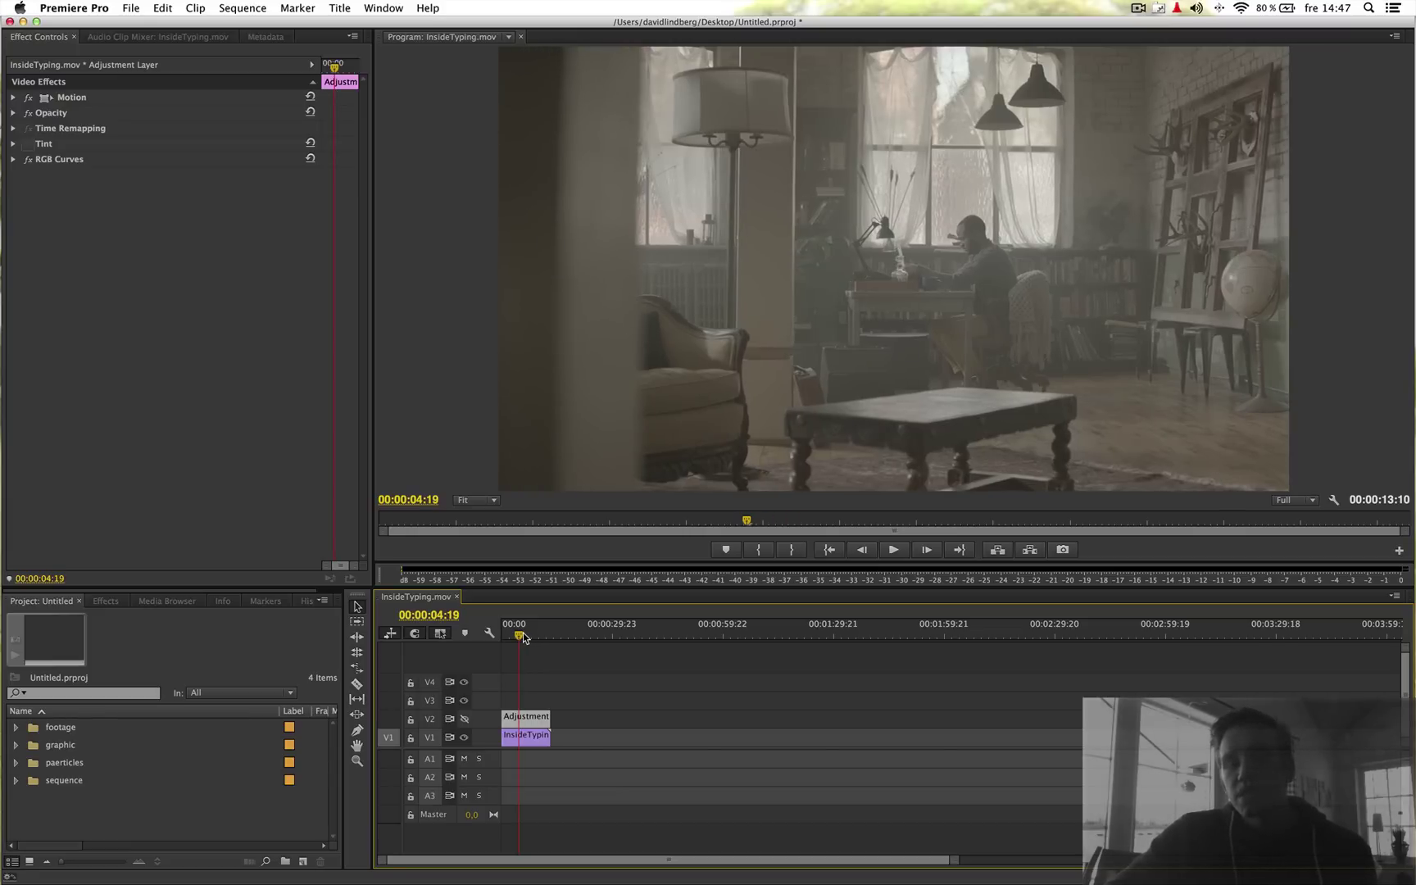
drag(525, 639, 535, 636)
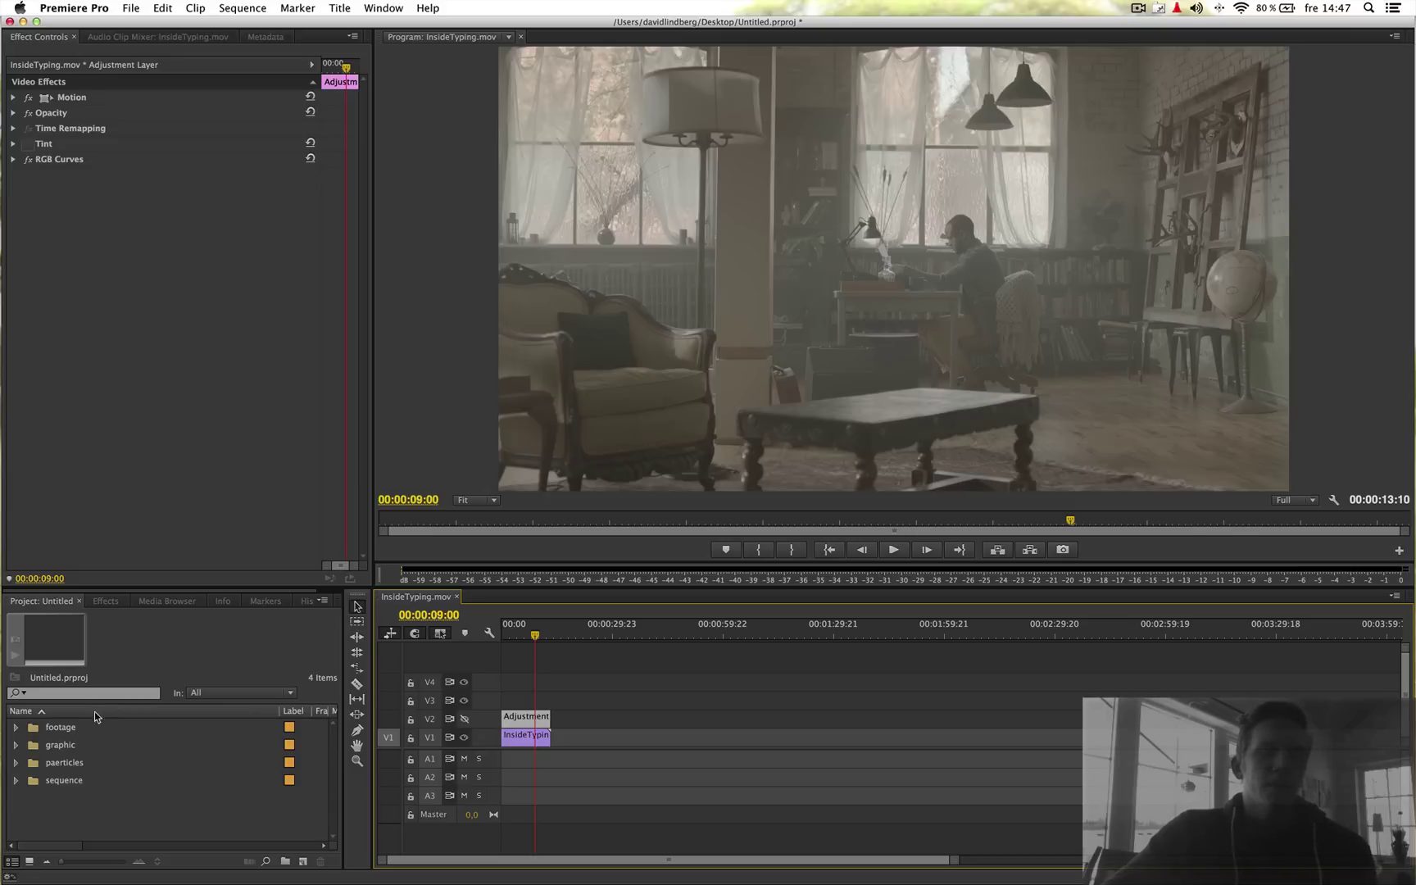
Step: Expand the graphic bin and load 'a very long engagement.png' into the Source Monitor
click(16, 746)
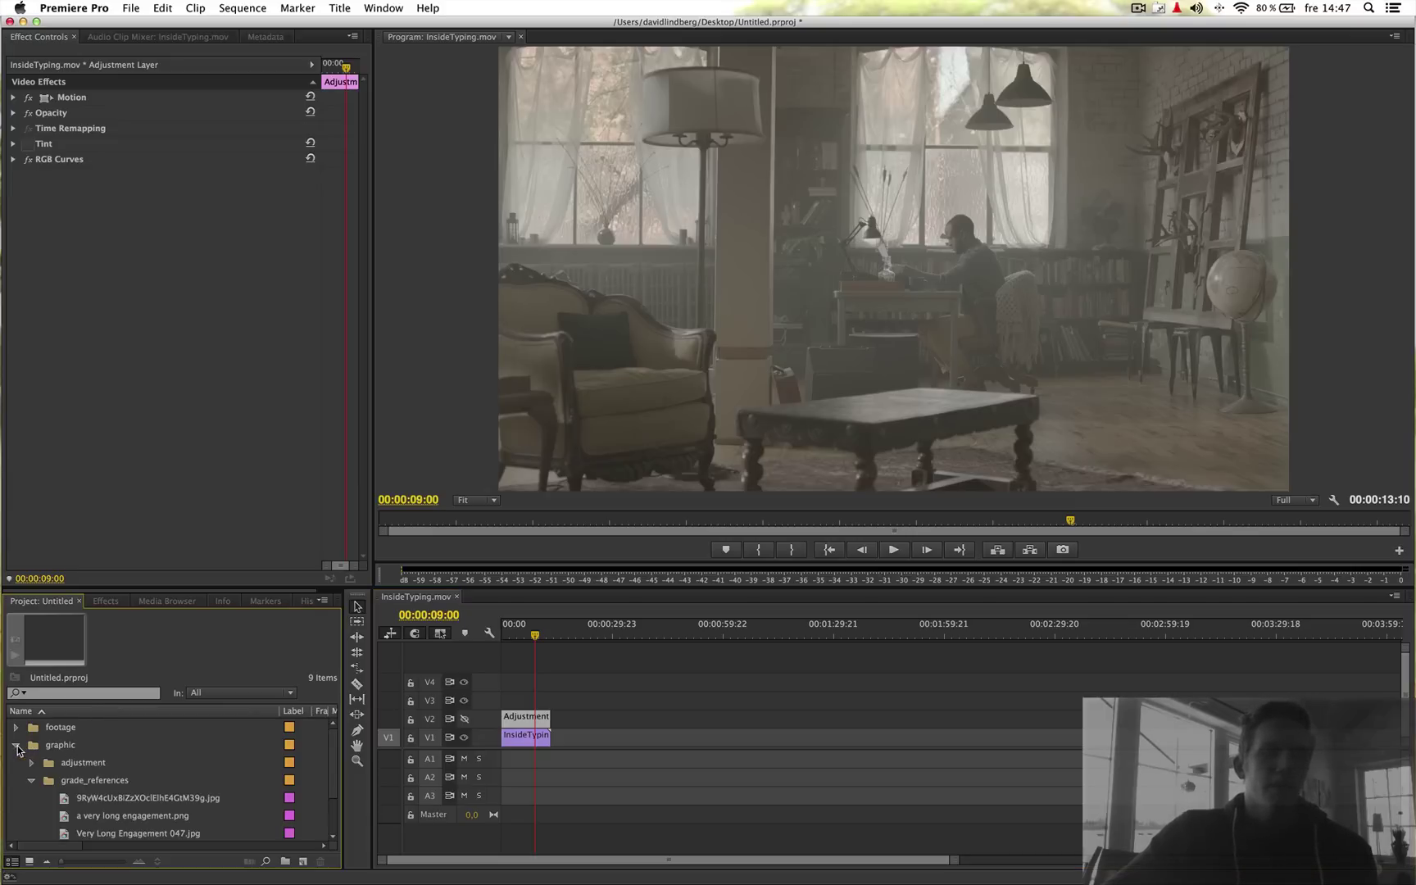
double_click(100, 800)
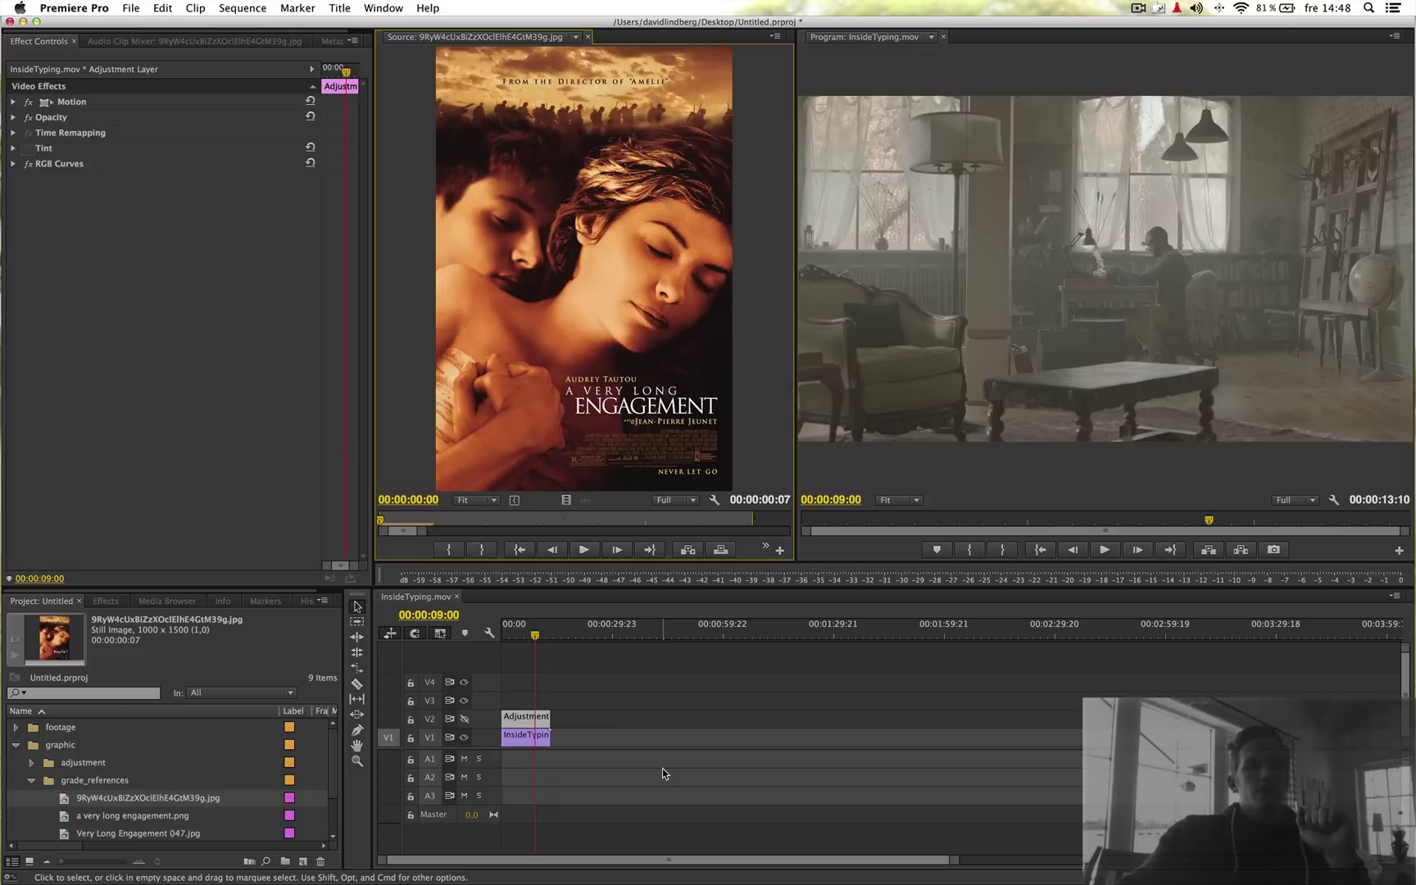
Step: Load the Very Long Engagement 047.jpg reference in the Source Monitor and resize the monitors
double_click(142, 815)
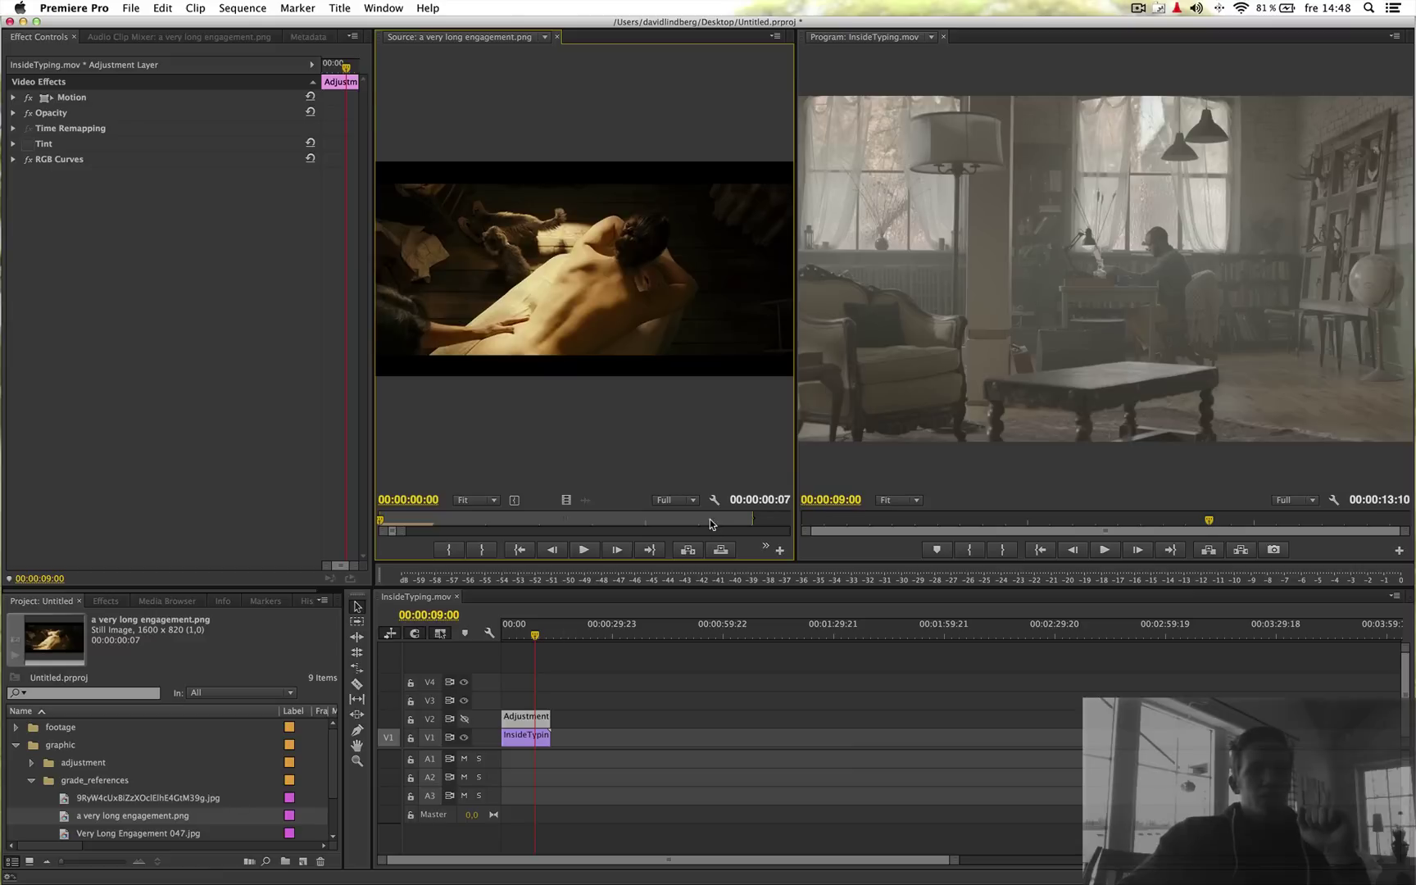
drag(793, 468, 948, 468)
double_click(114, 834)
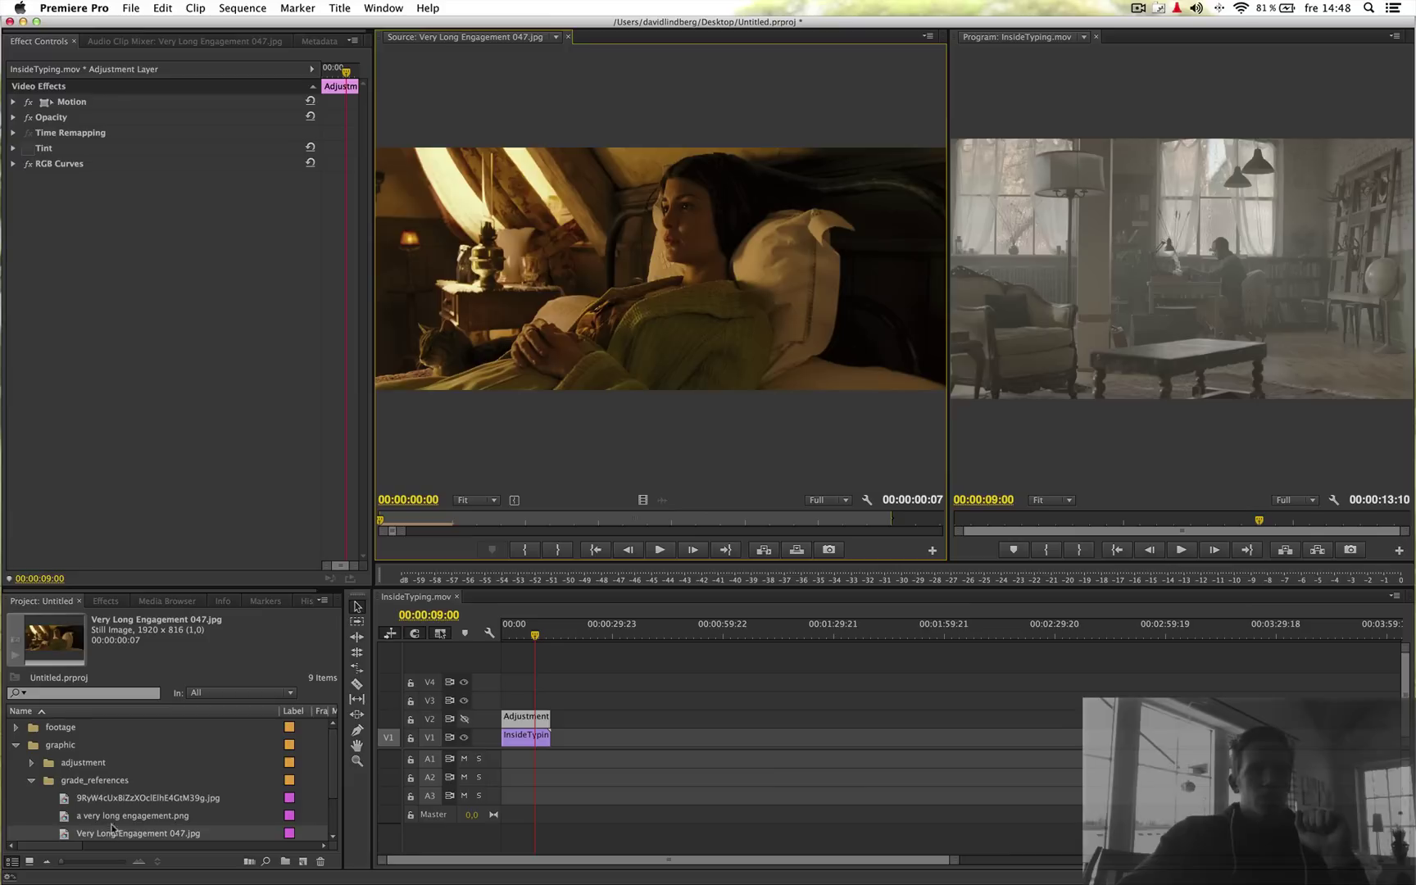
double_click(117, 817)
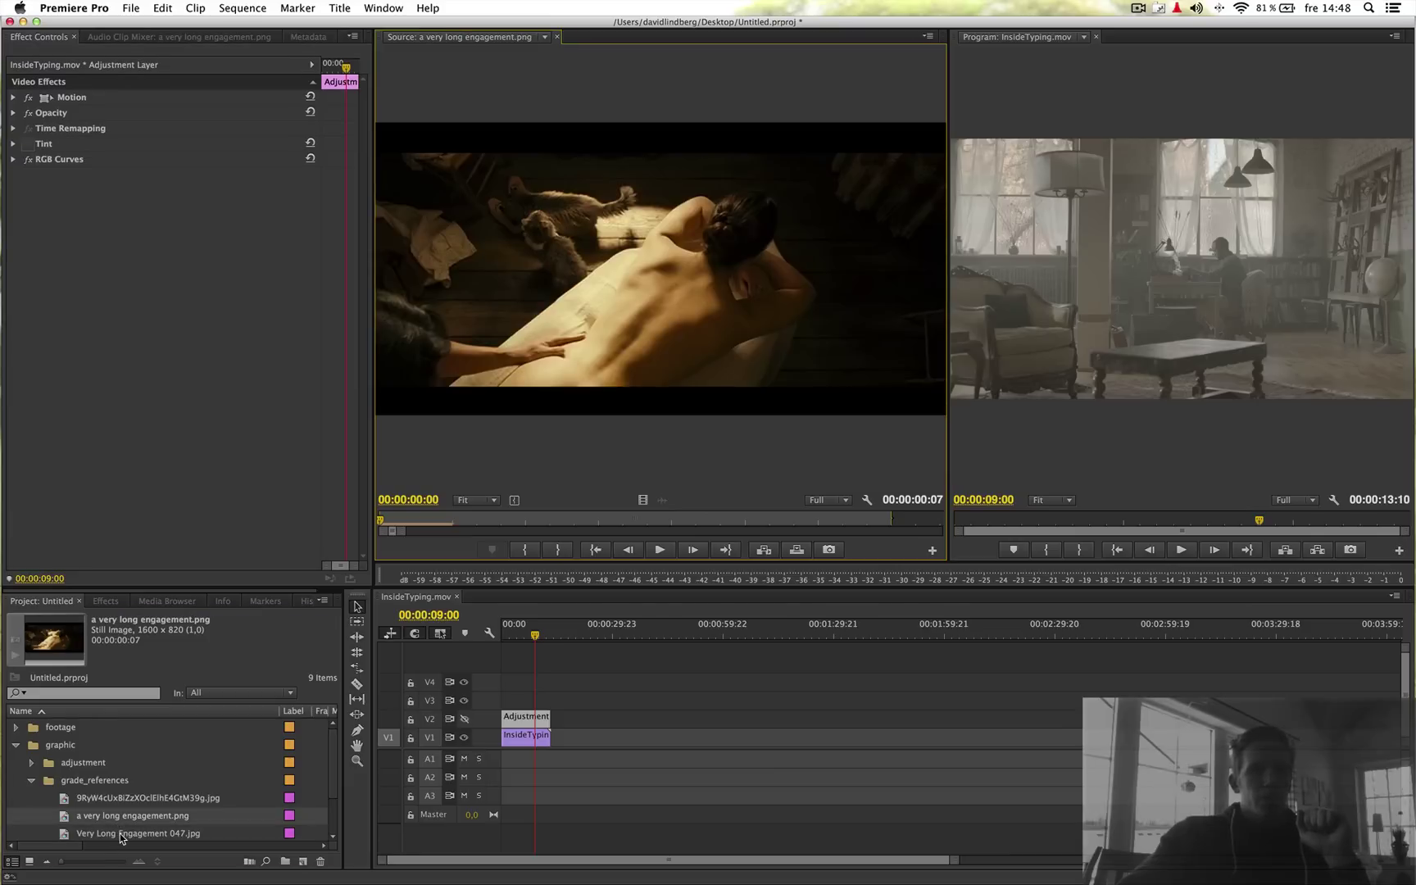
double_click(120, 834)
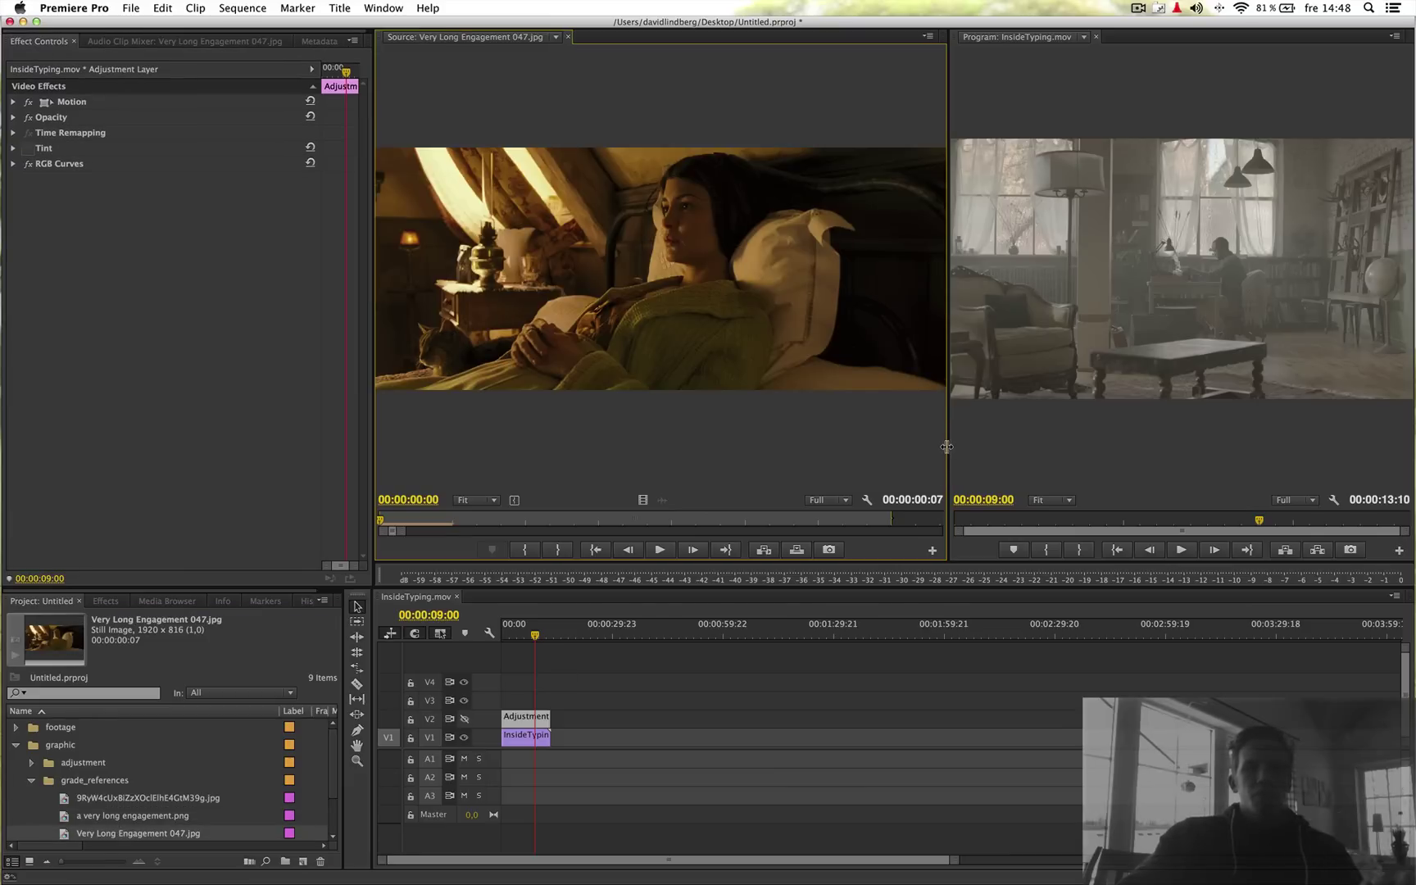
drag(950, 454, 920, 453)
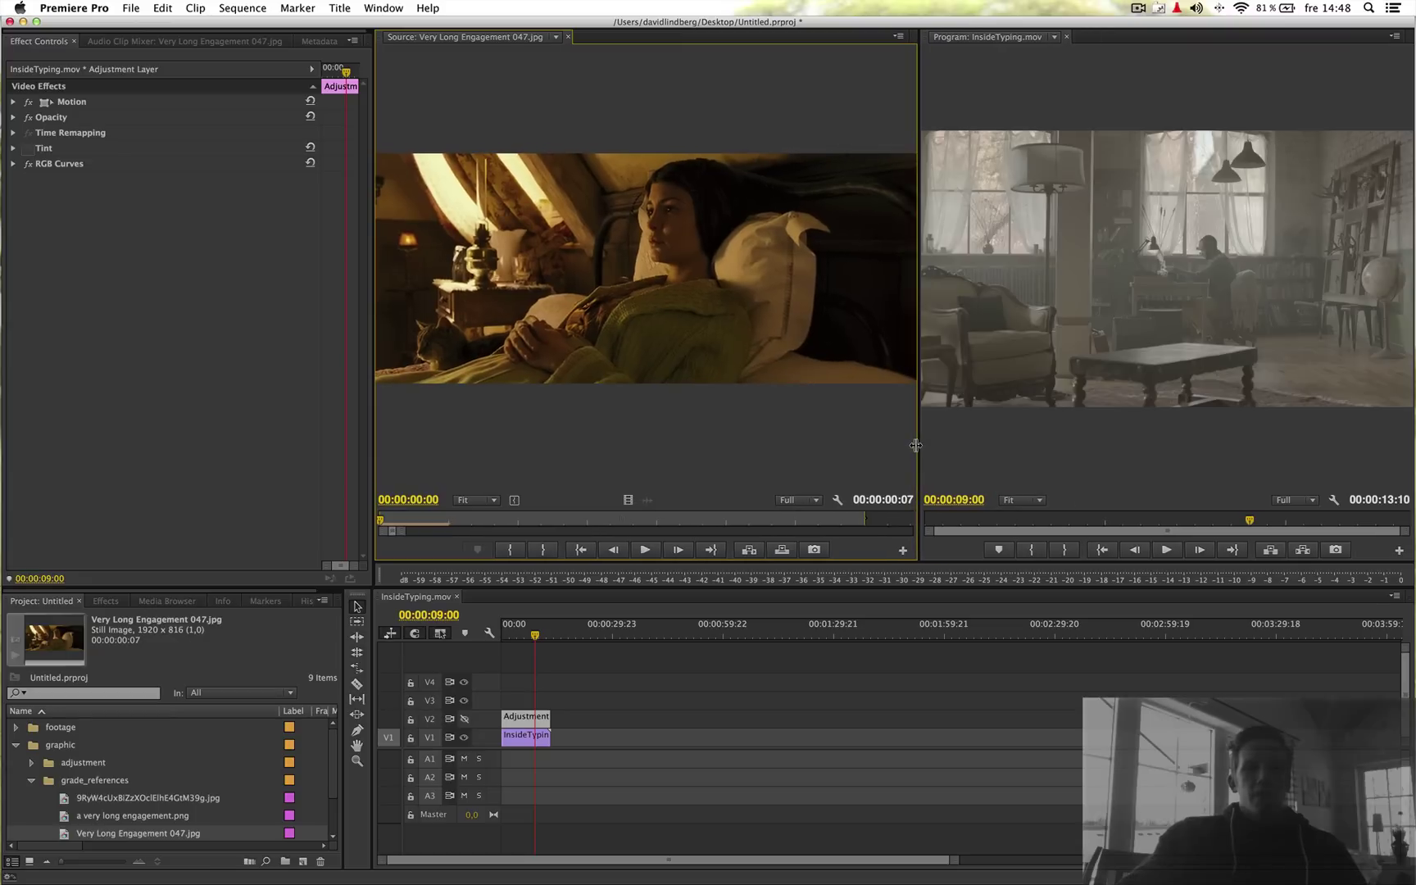
Step: Toggle the V2 adjustment layer's warm grade on and off to compare, ending with it on
click(463, 720)
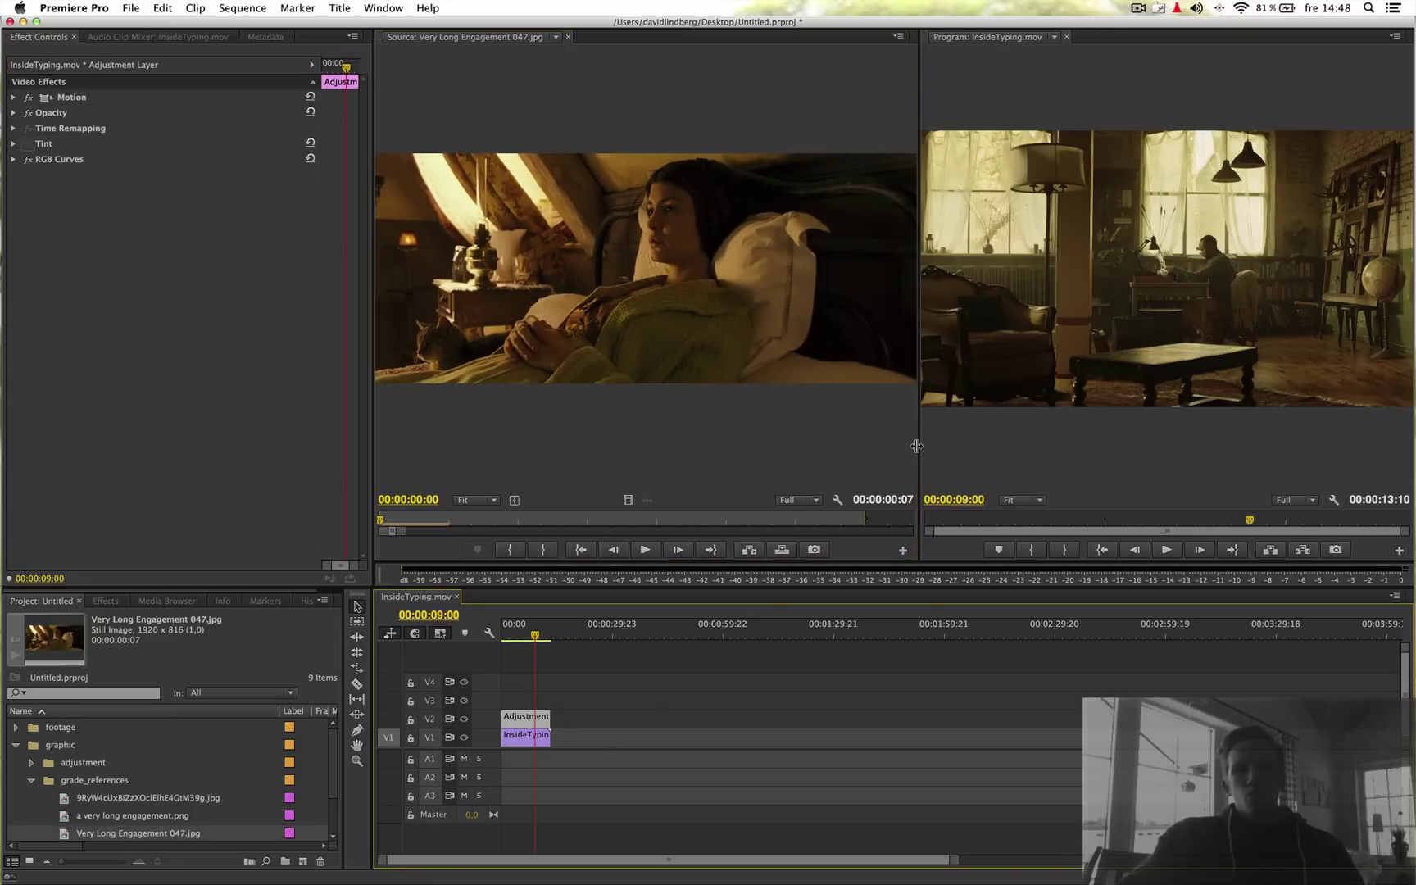
drag(916, 446, 877, 445)
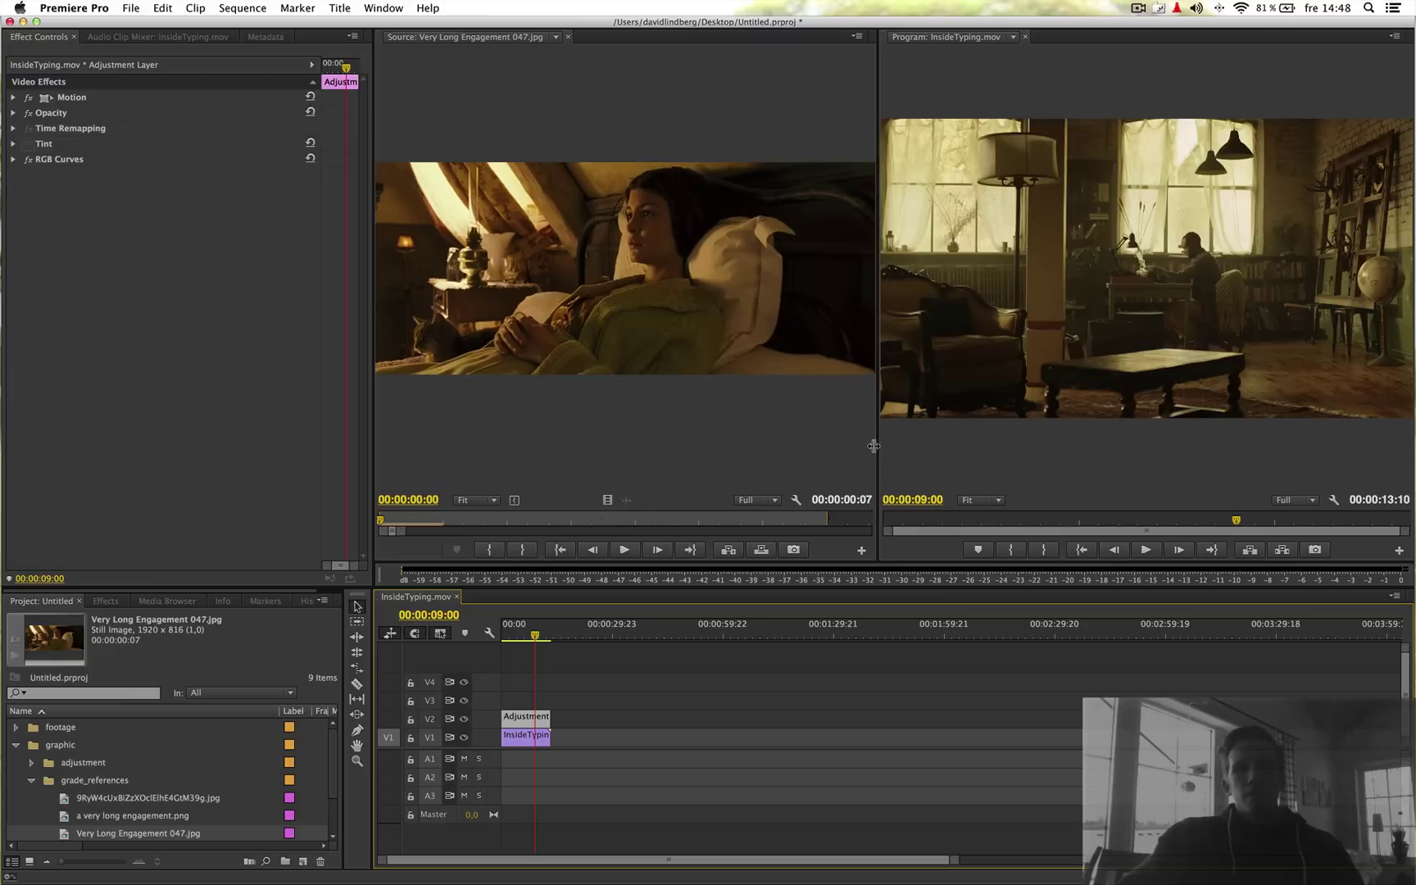
click(464, 721)
click(463, 721)
click(464, 721)
click(465, 721)
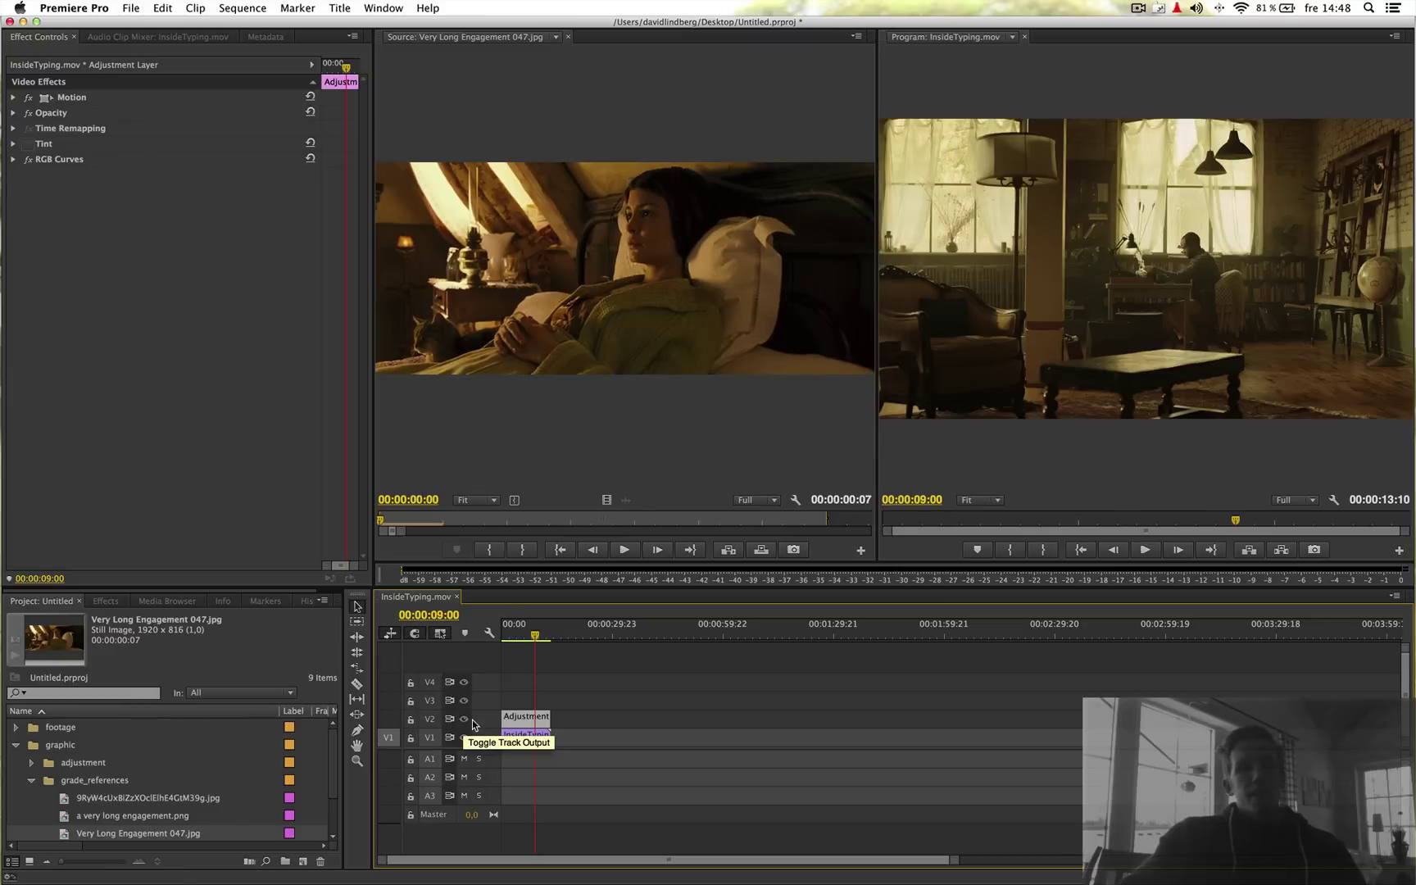
Step: Inspect the existing RGB Curves settings, collapse them, and disable that effect
click(14, 161)
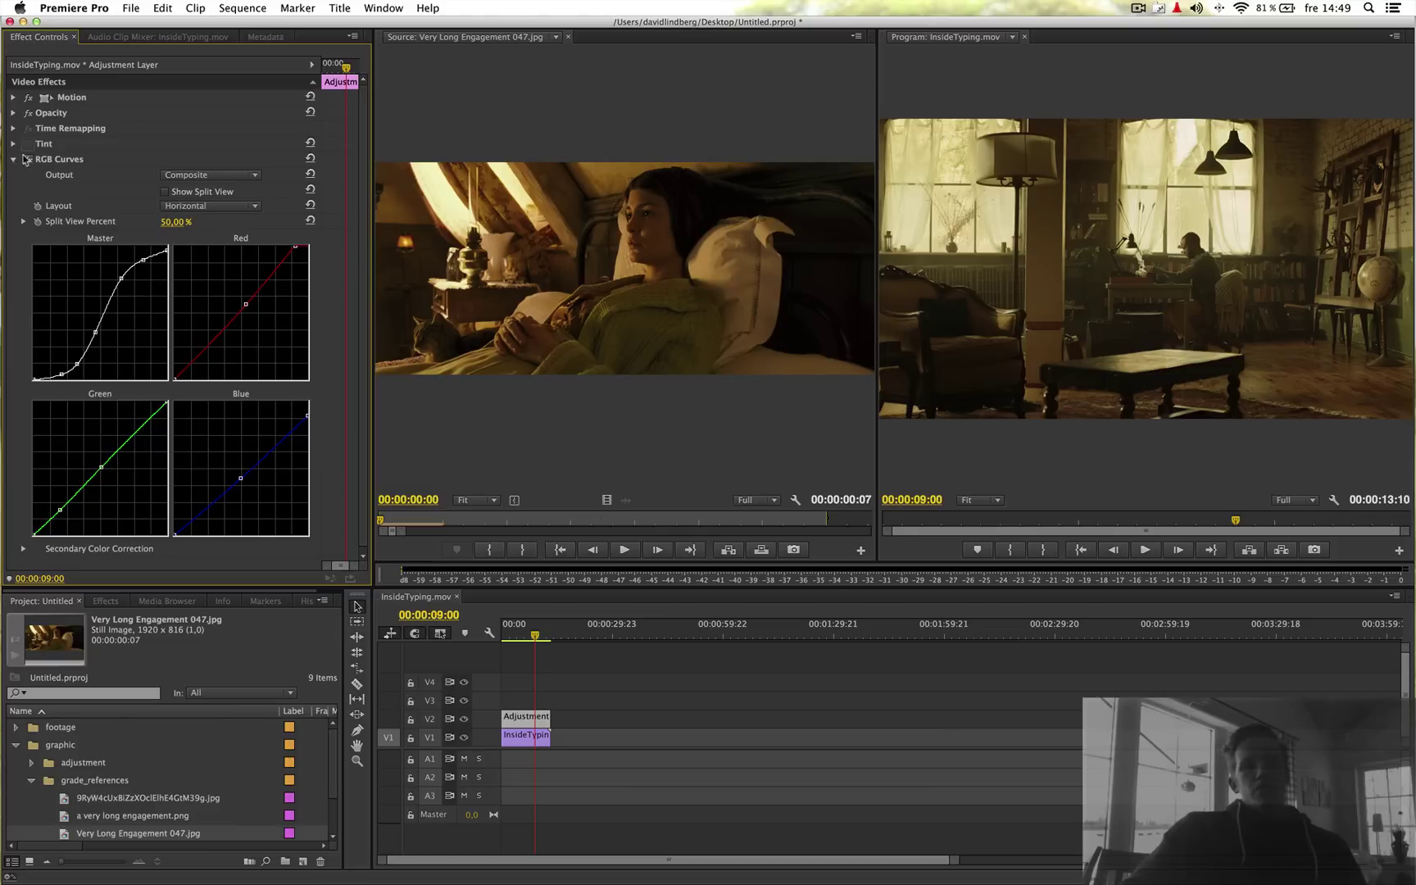
click(11, 161)
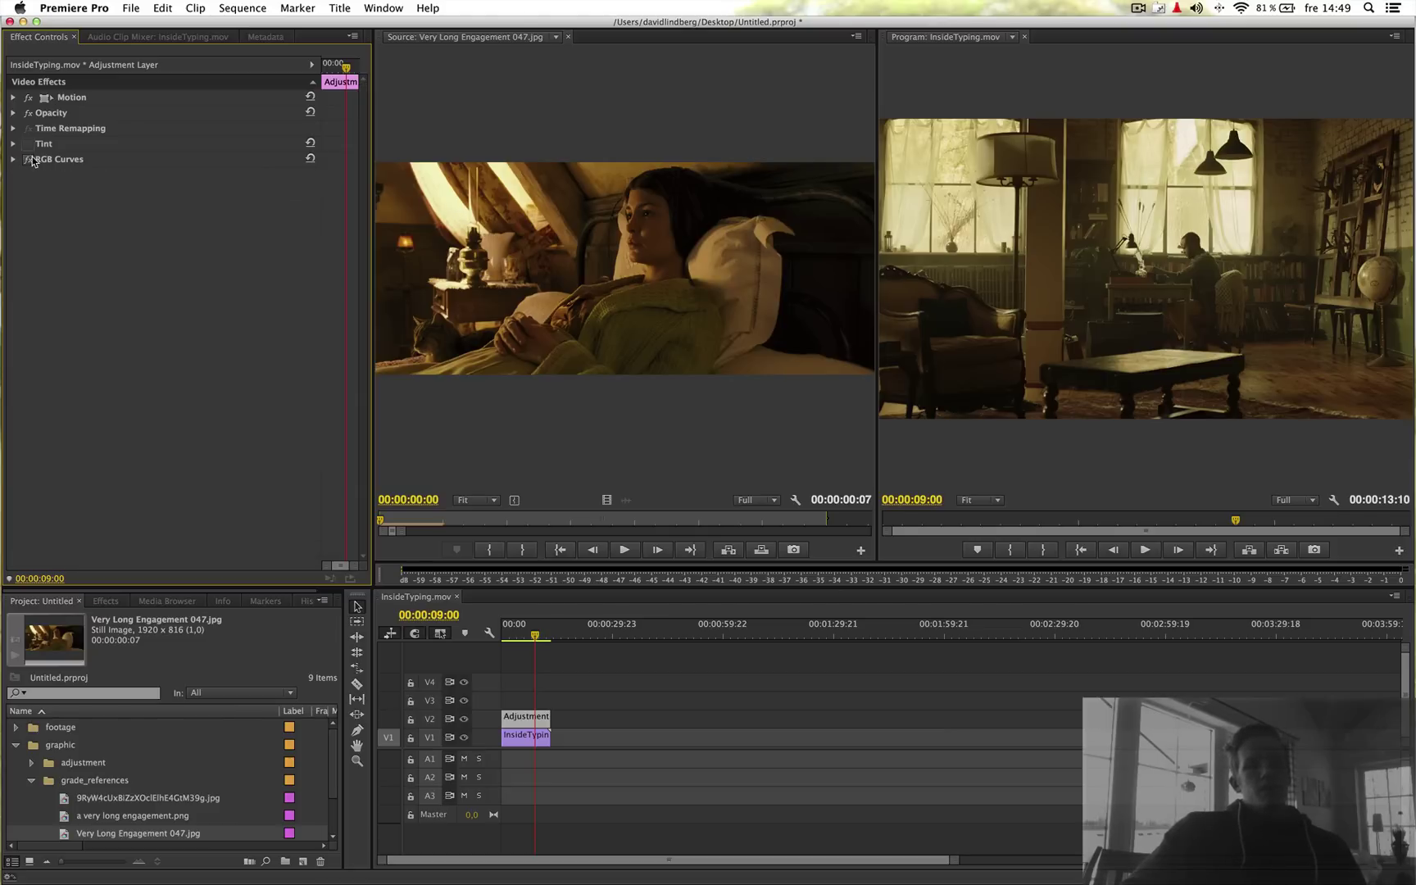
click(29, 159)
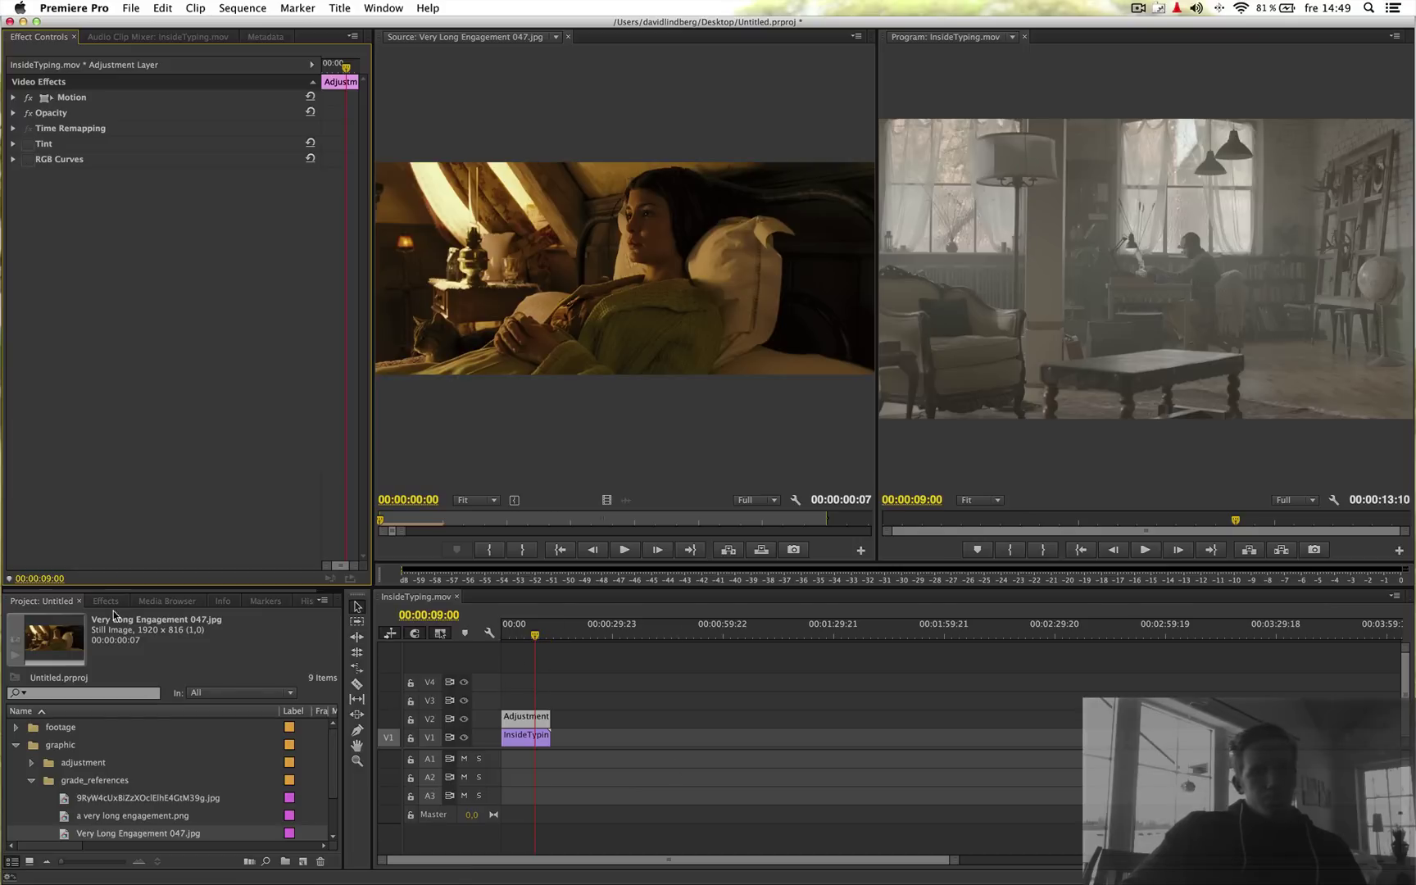
Step: Search Effects for 'curves' and apply a fresh RGB Curves to the Adjustment clip
click(105, 601)
click(90, 618)
text(curves)
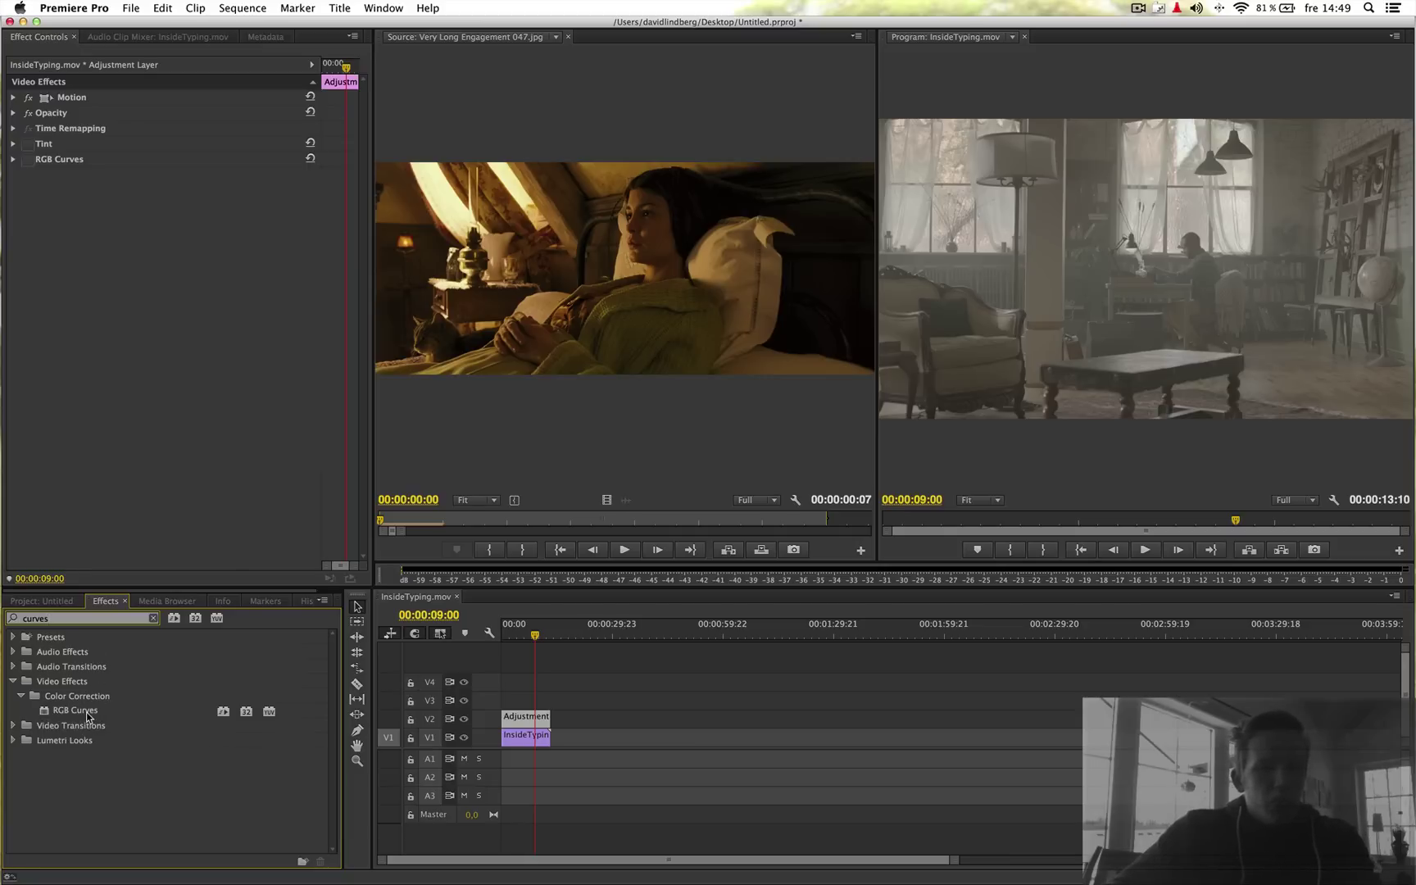
drag(87, 716, 523, 715)
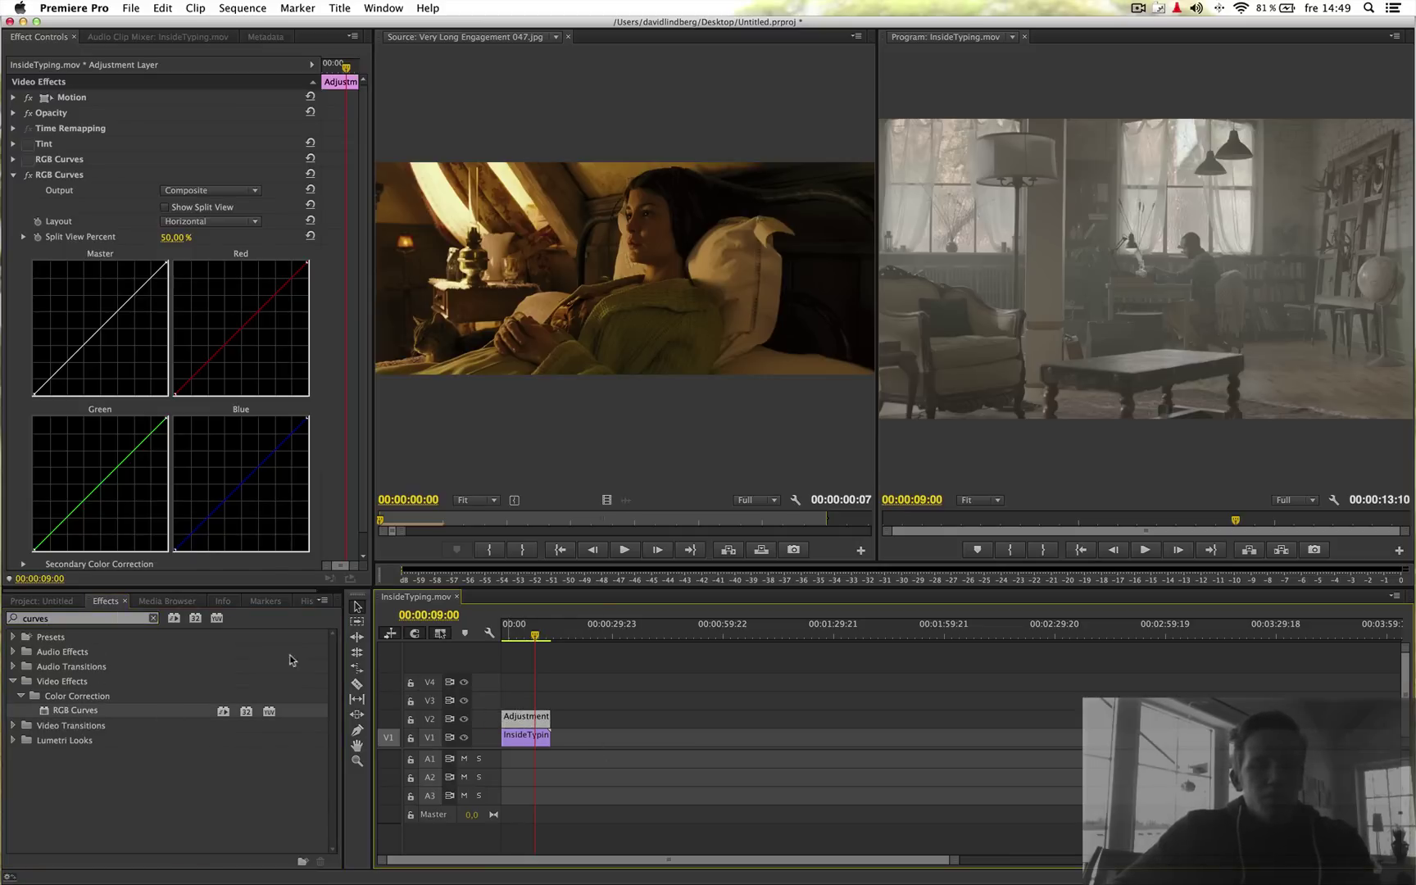
Step: Create a new adjustment layer from the project bin, then delete it as unneeded
click(42, 601)
click(15, 747)
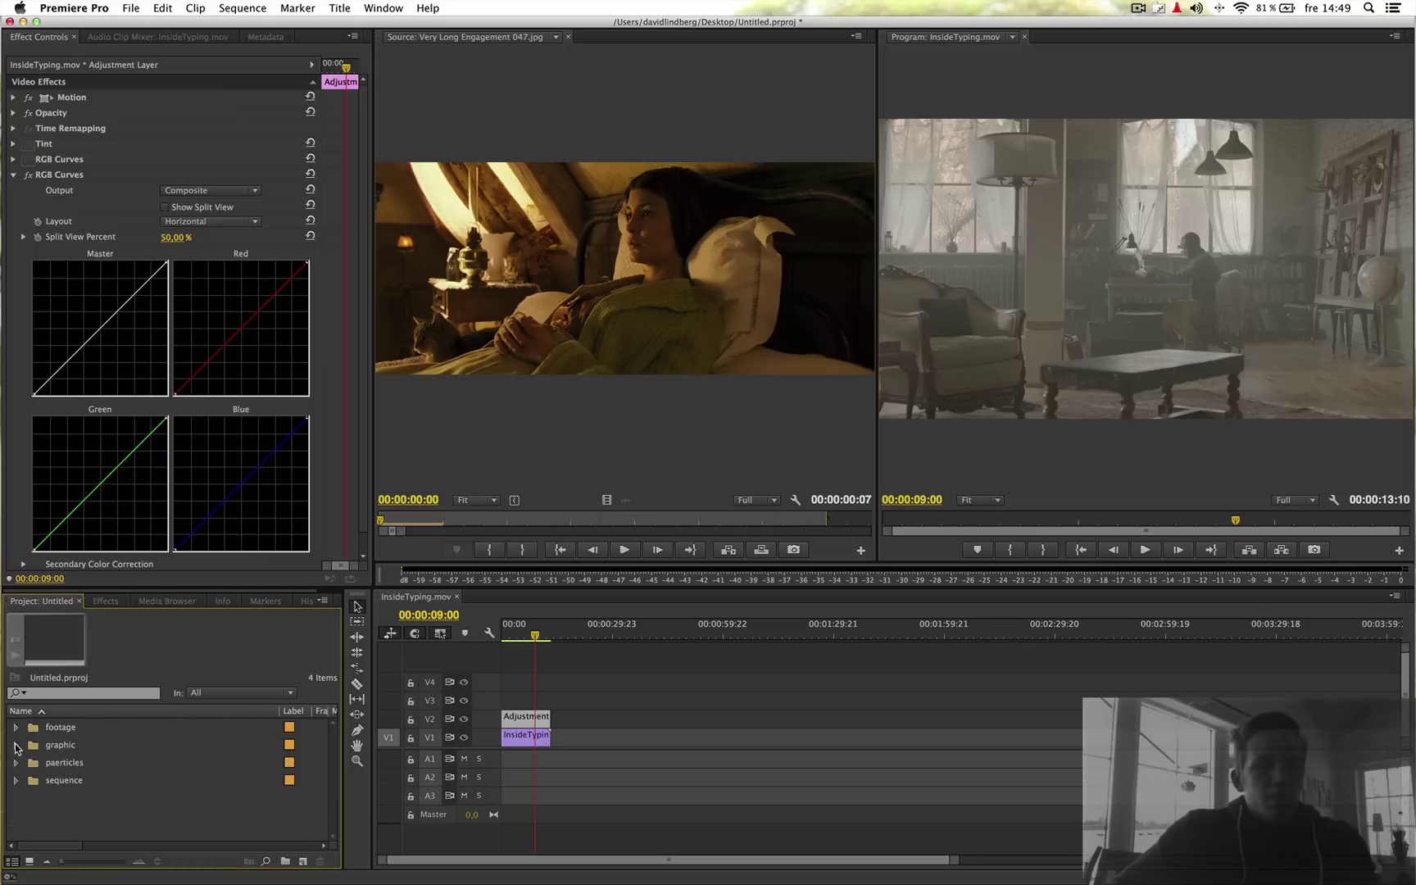
right_click(58, 812)
mouse_move(91, 817)
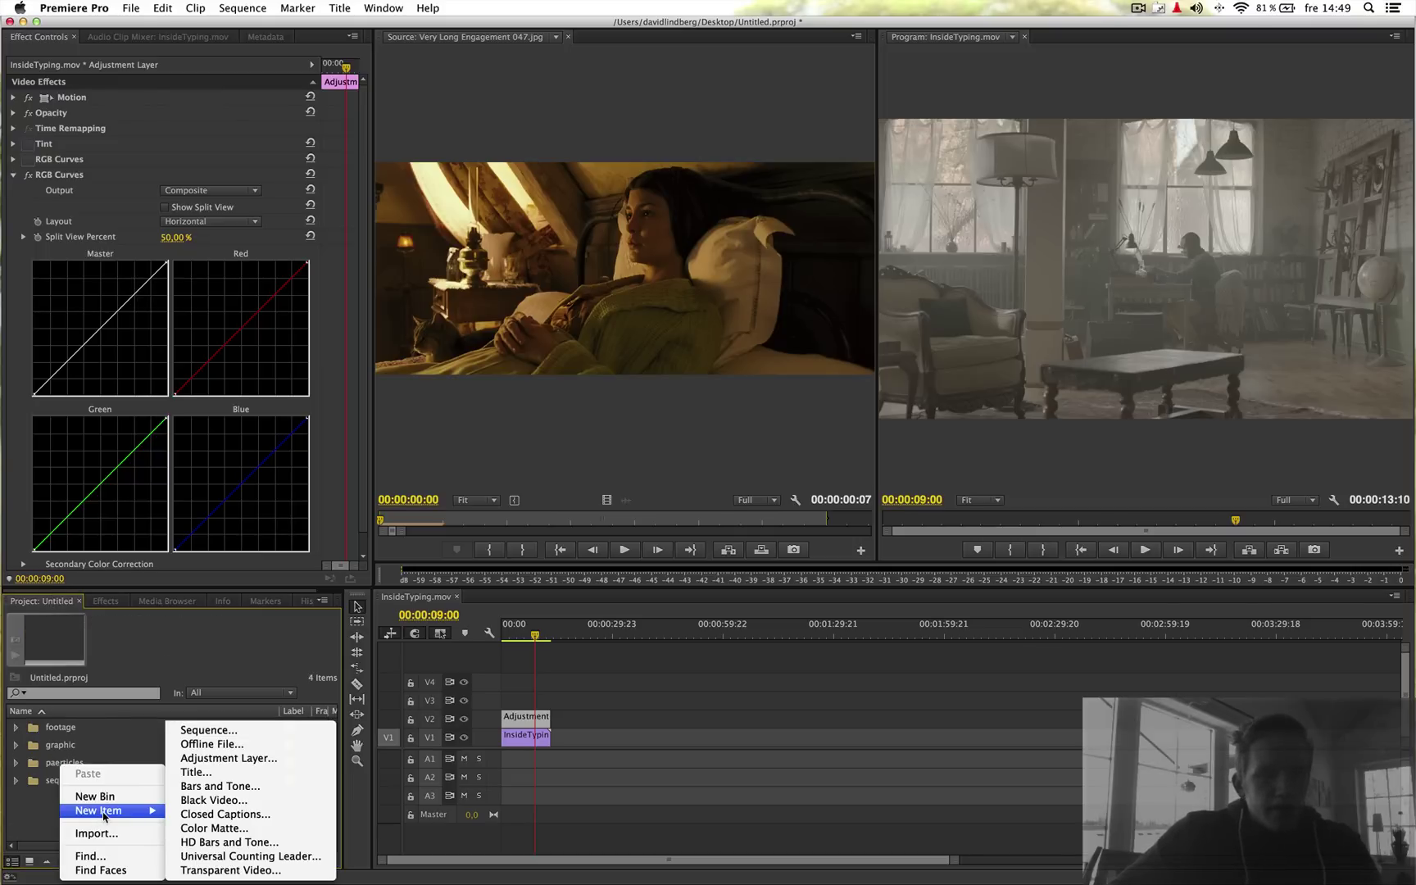
click(259, 759)
click(800, 509)
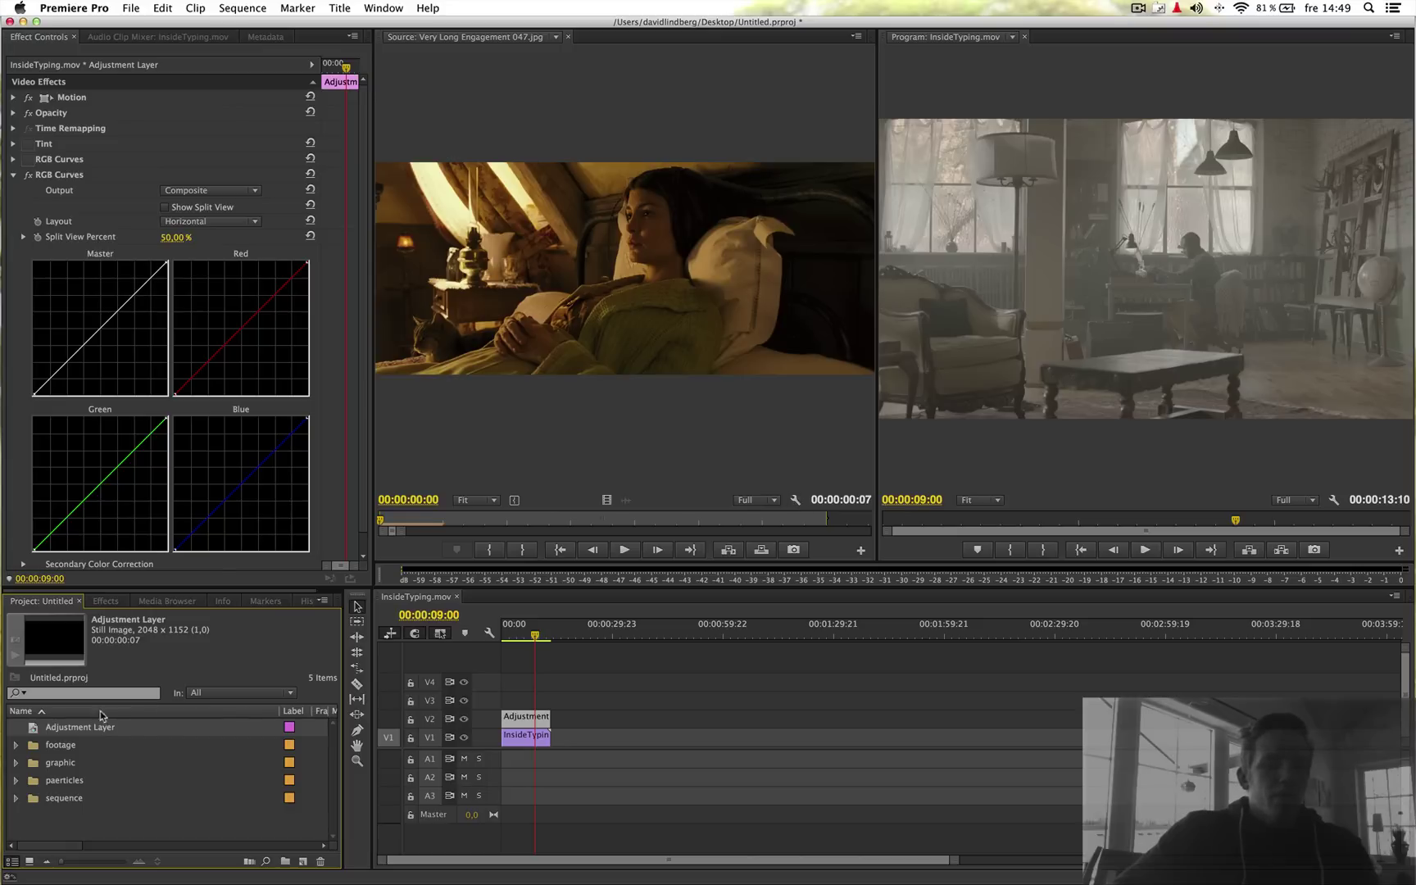
key(Delete)
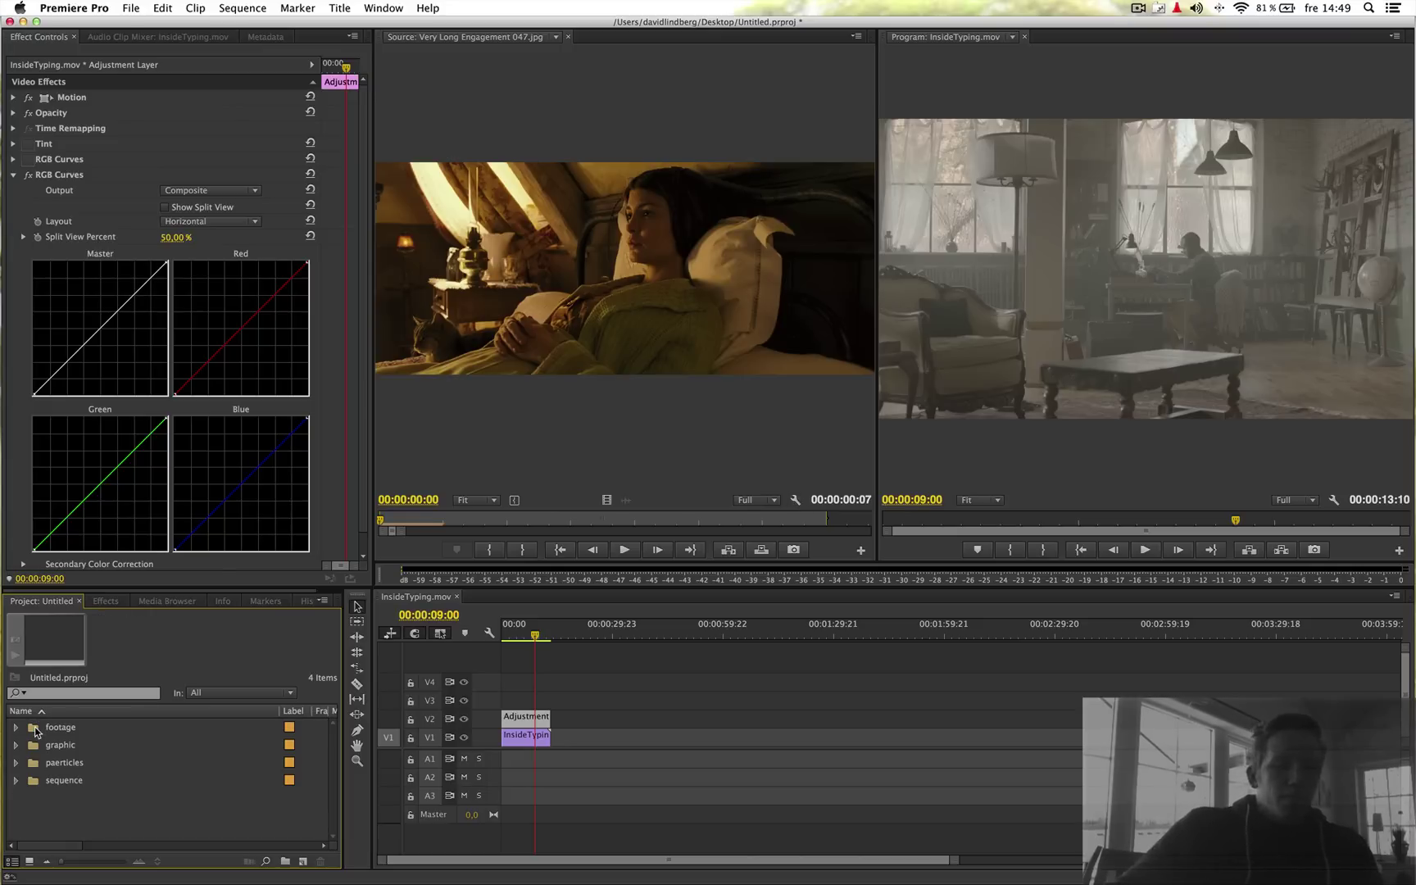
Step: Select the newly added RGB Curves effect in Effect Controls and review its settings
click(45, 176)
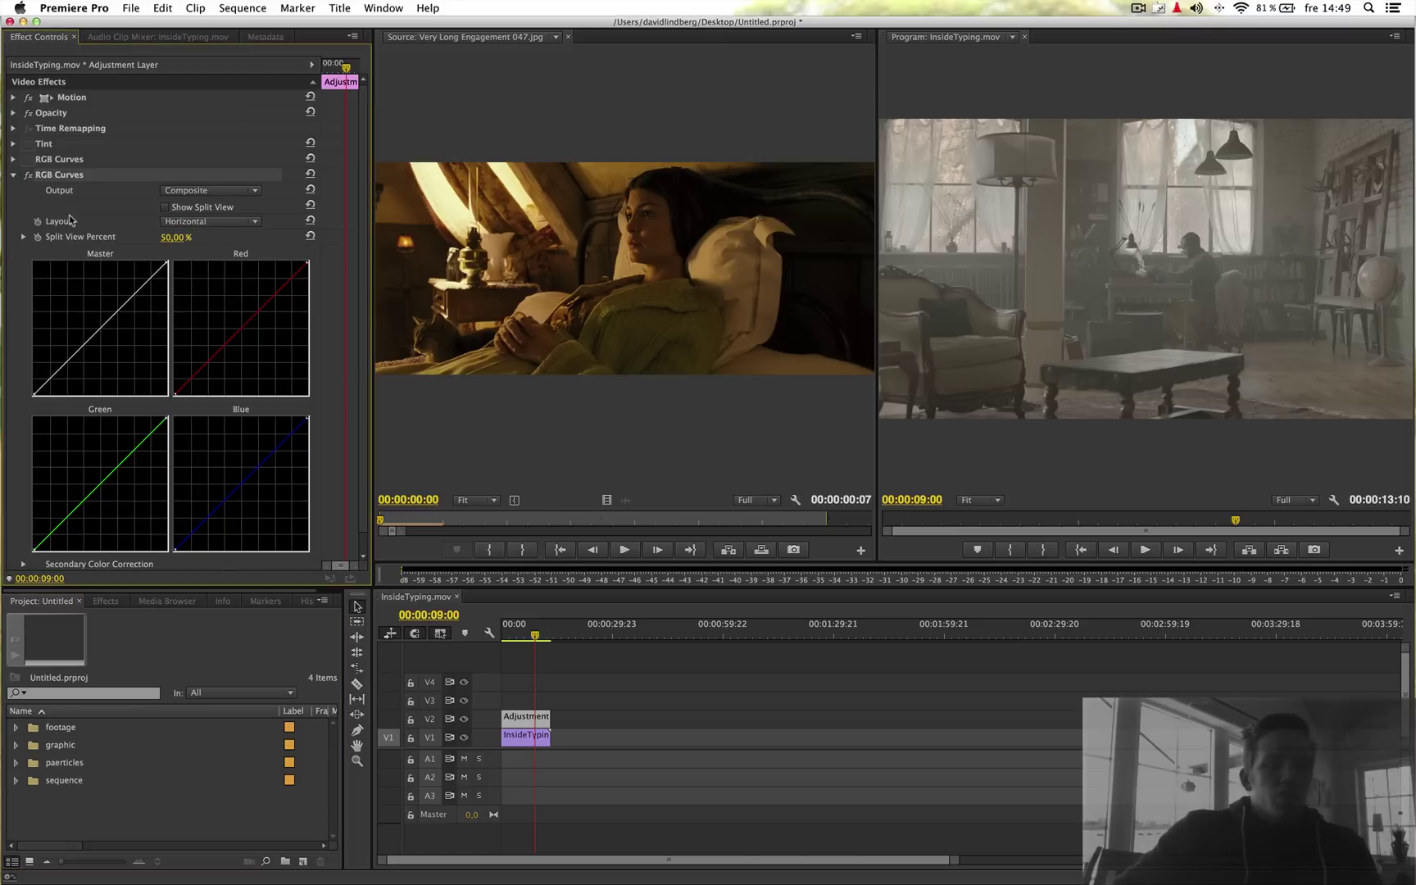
scroll(36, 188, down, 1)
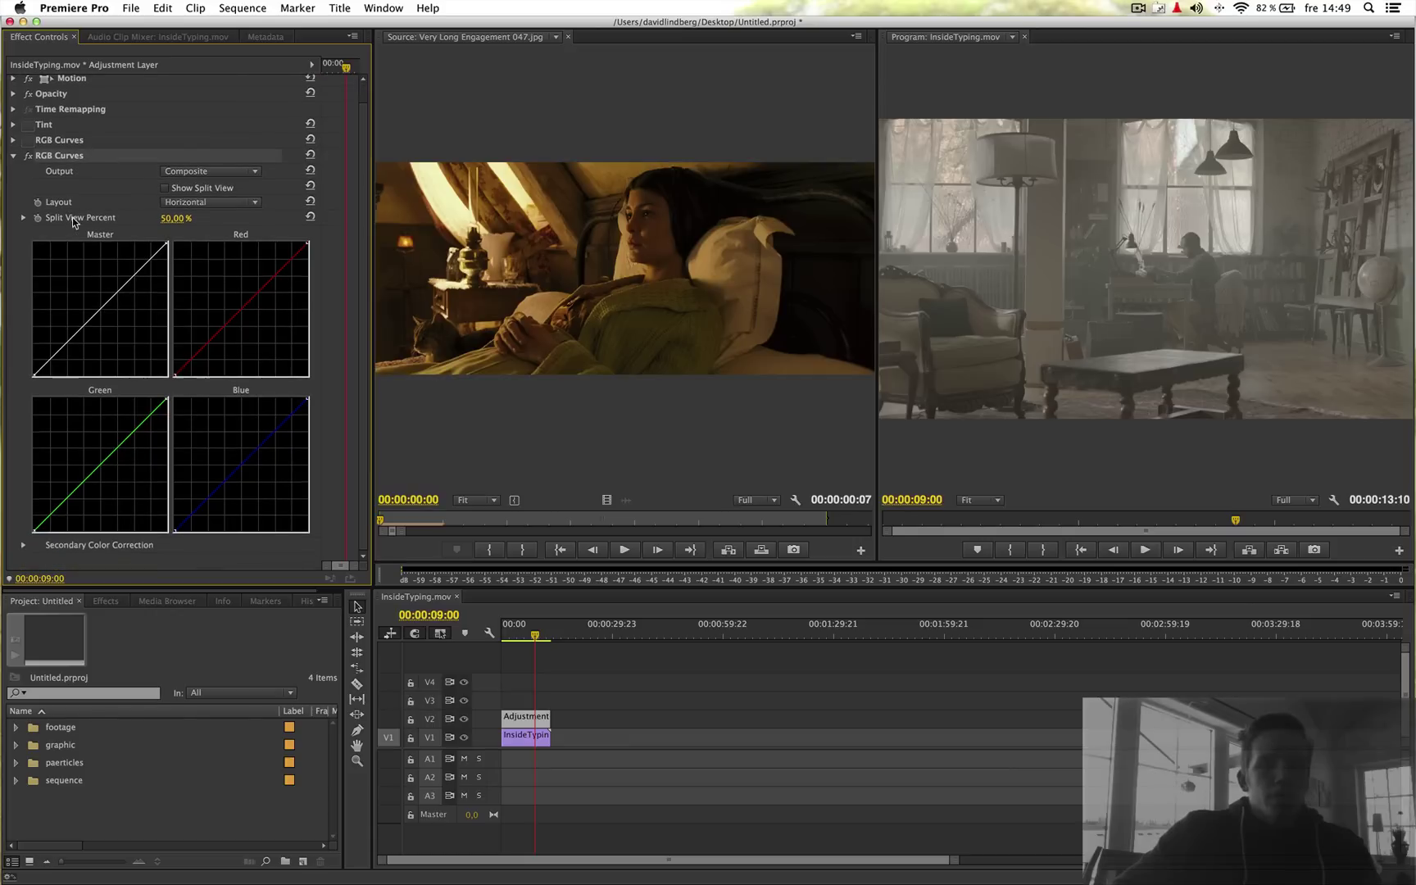
scroll(107, 279, up, 1)
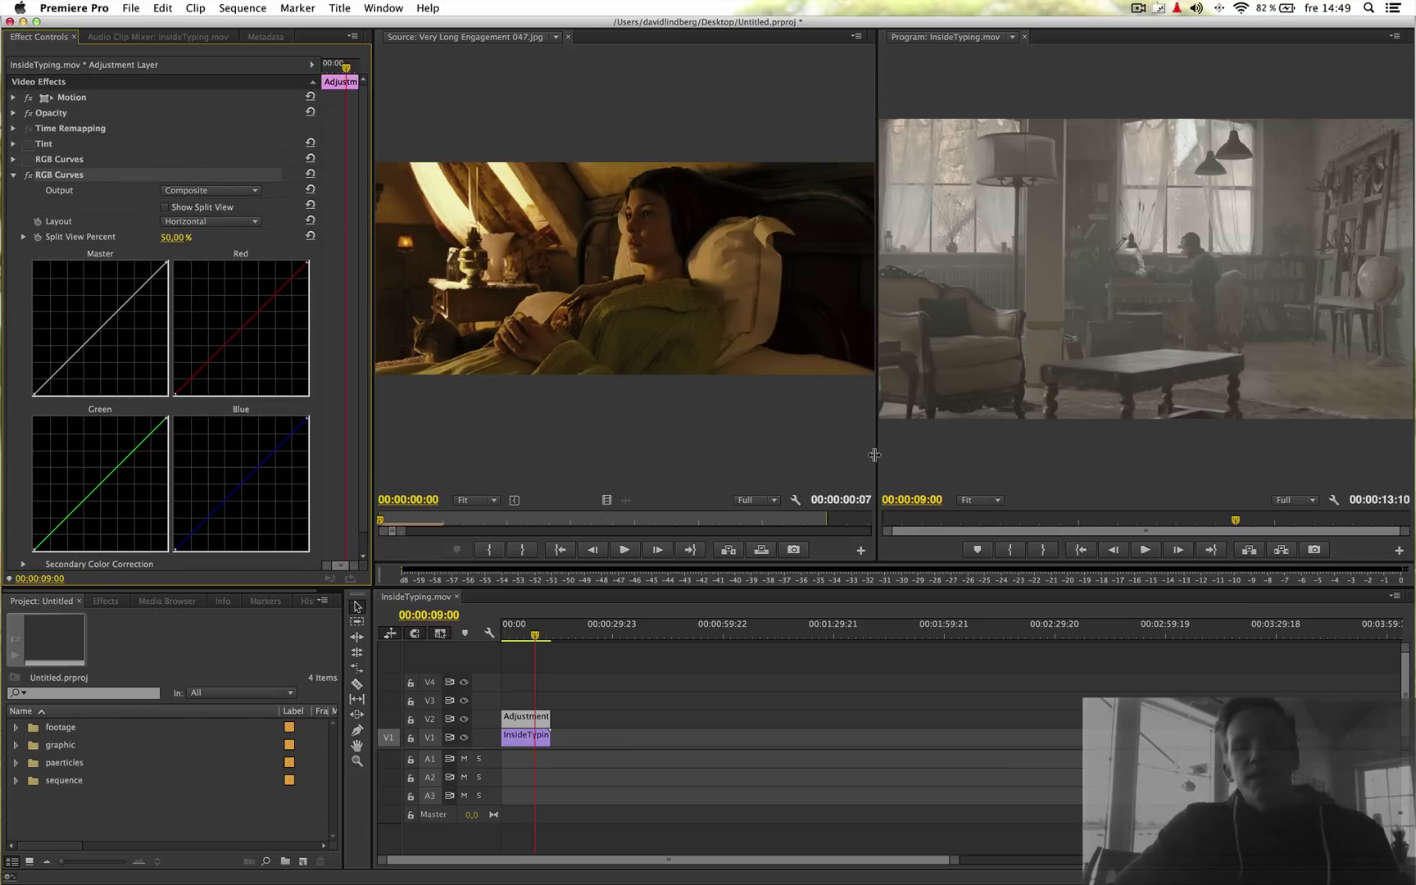
Step: Widen the Program Monitor and drag the new Master curve's top-right point down
drag(823, 454, 819, 455)
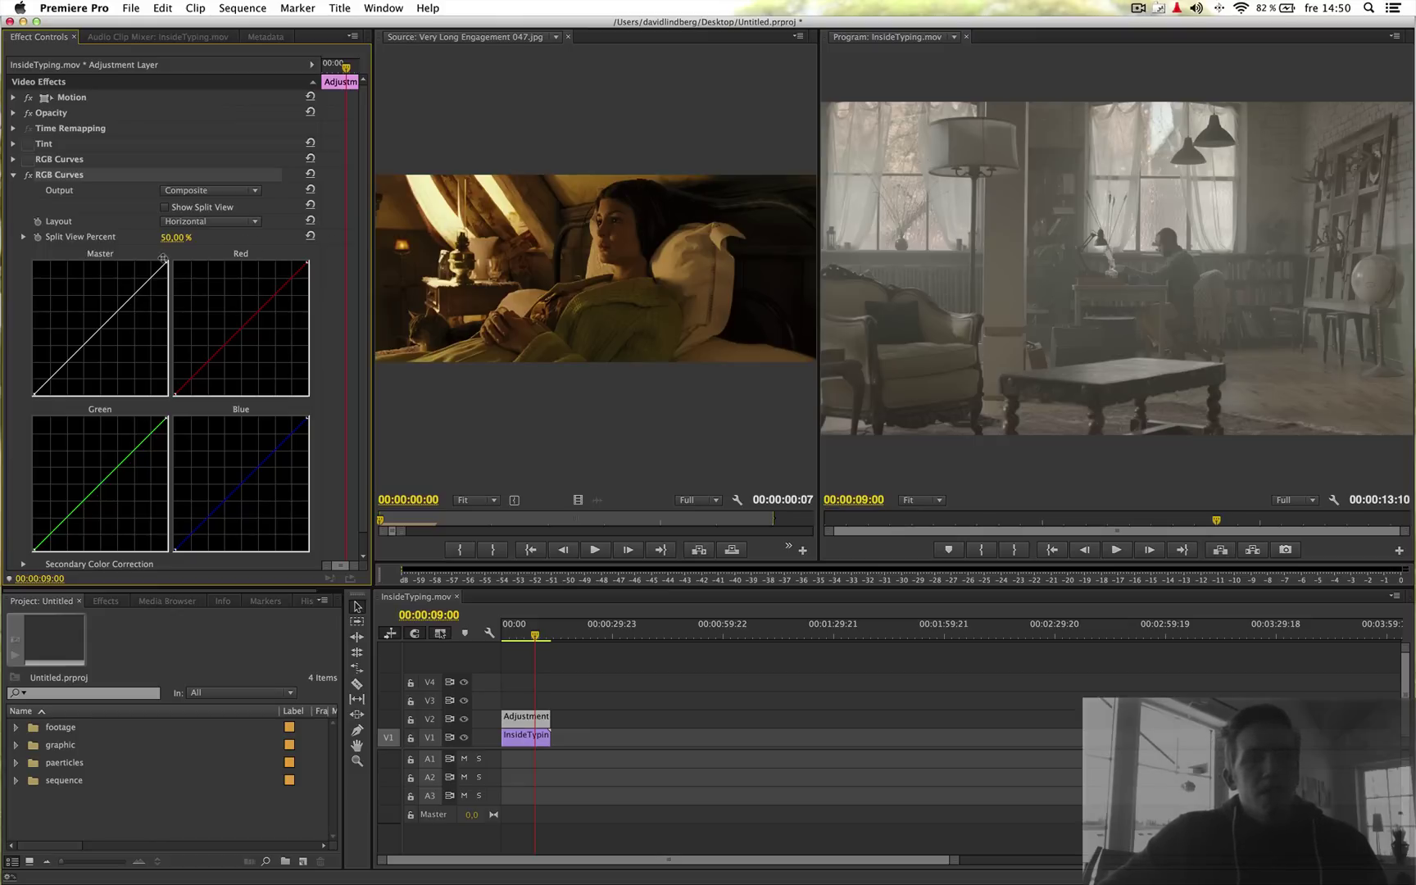
drag(164, 258, 125, 284)
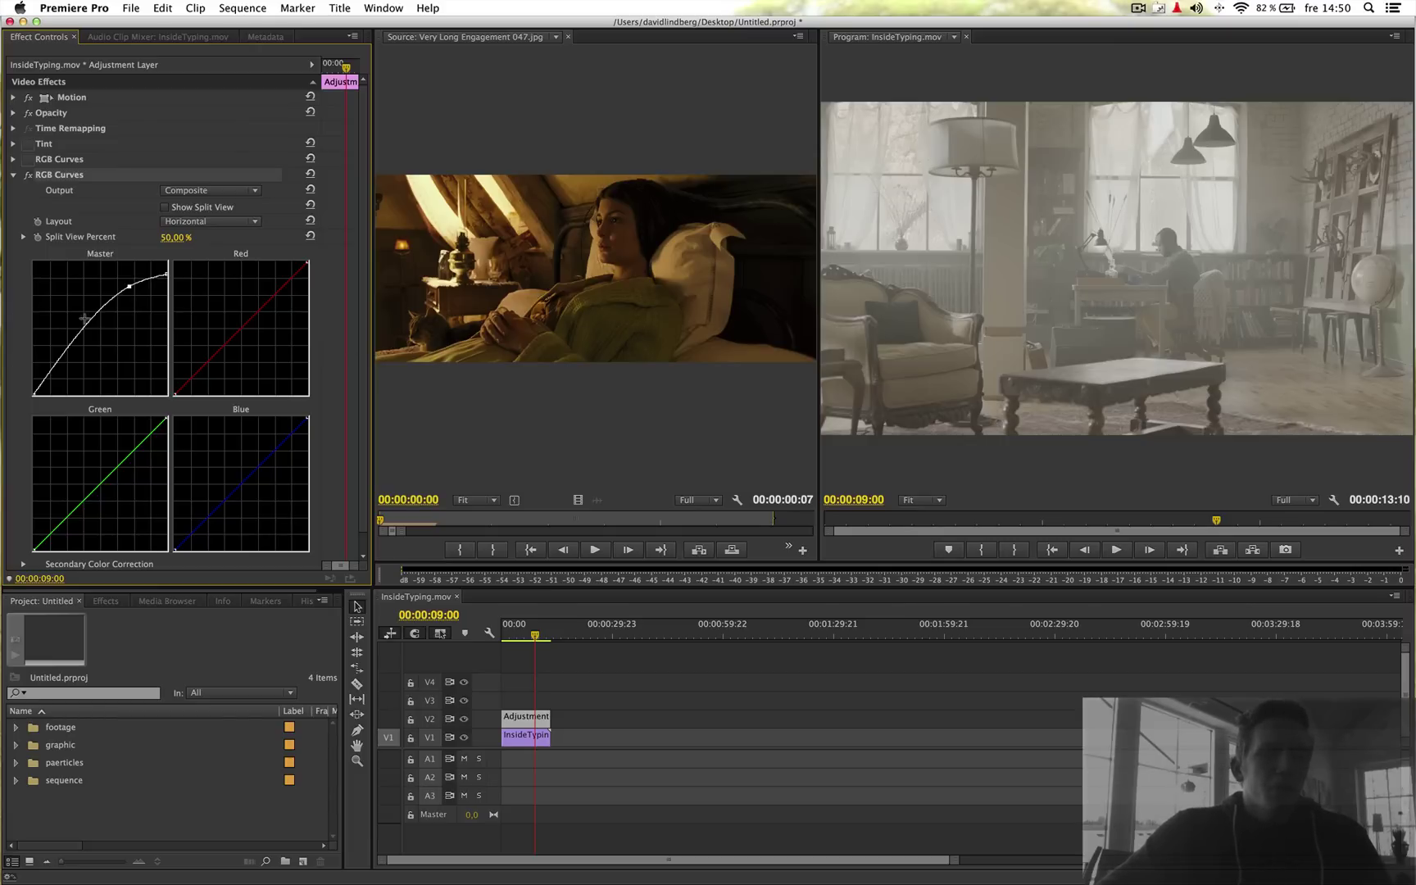
Step: Add and drag Master curve points into a steep S-curve with deep shadows and flattened highlights
drag(89, 312, 91, 346)
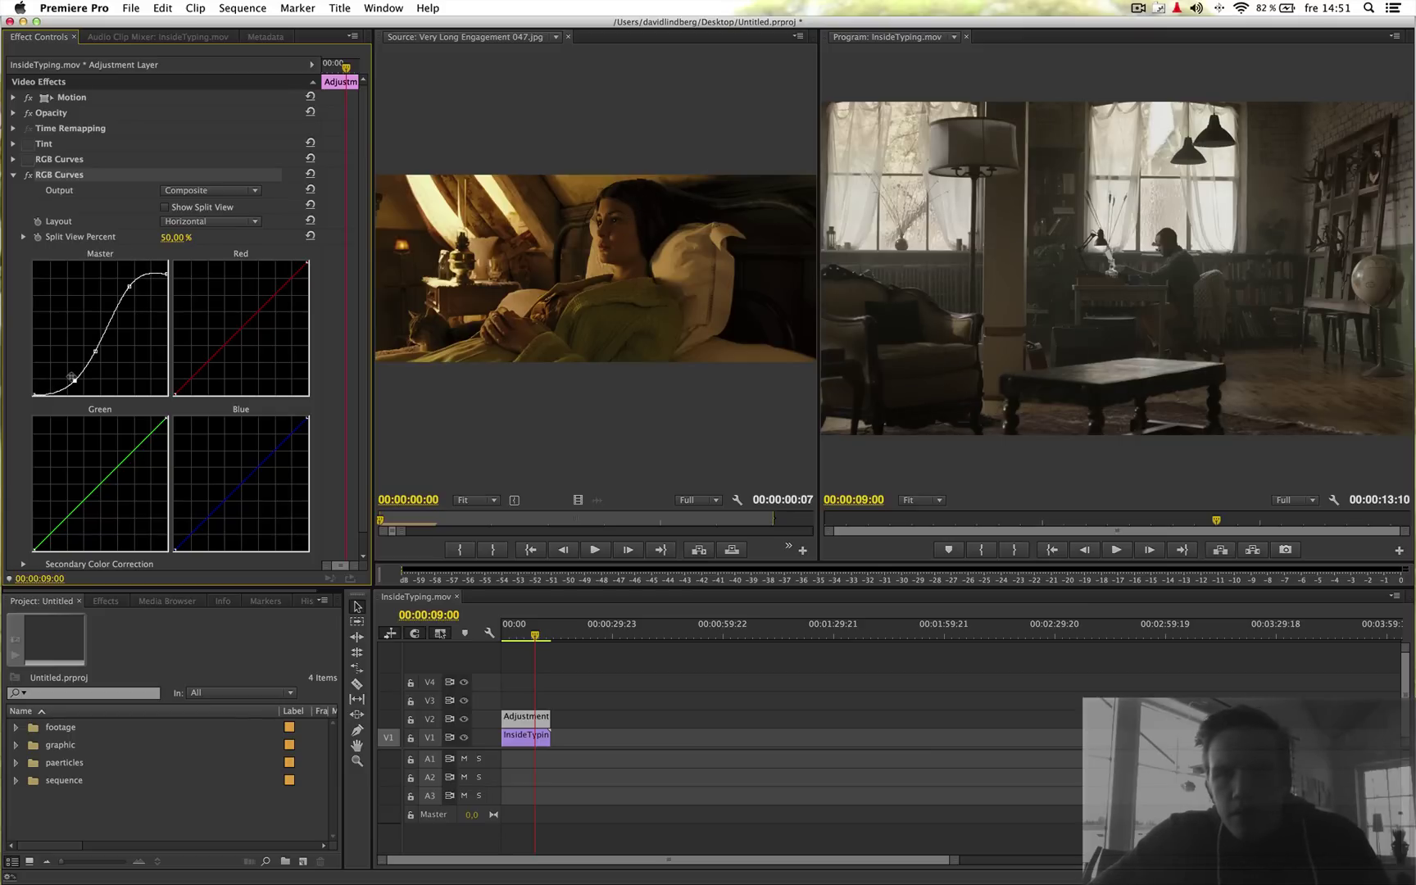
drag(68, 377, 72, 382)
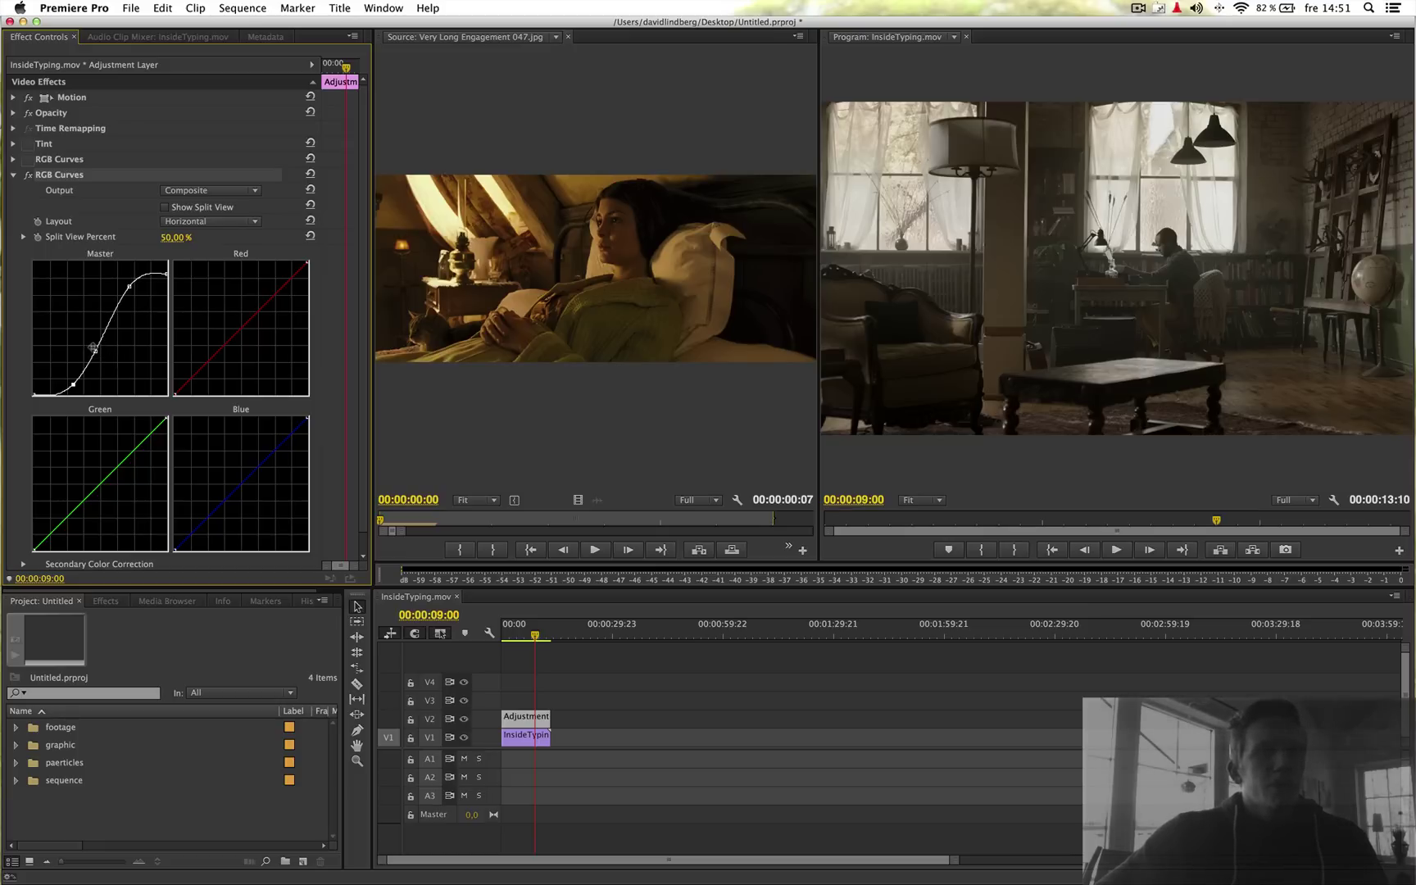
drag(92, 348, 96, 351)
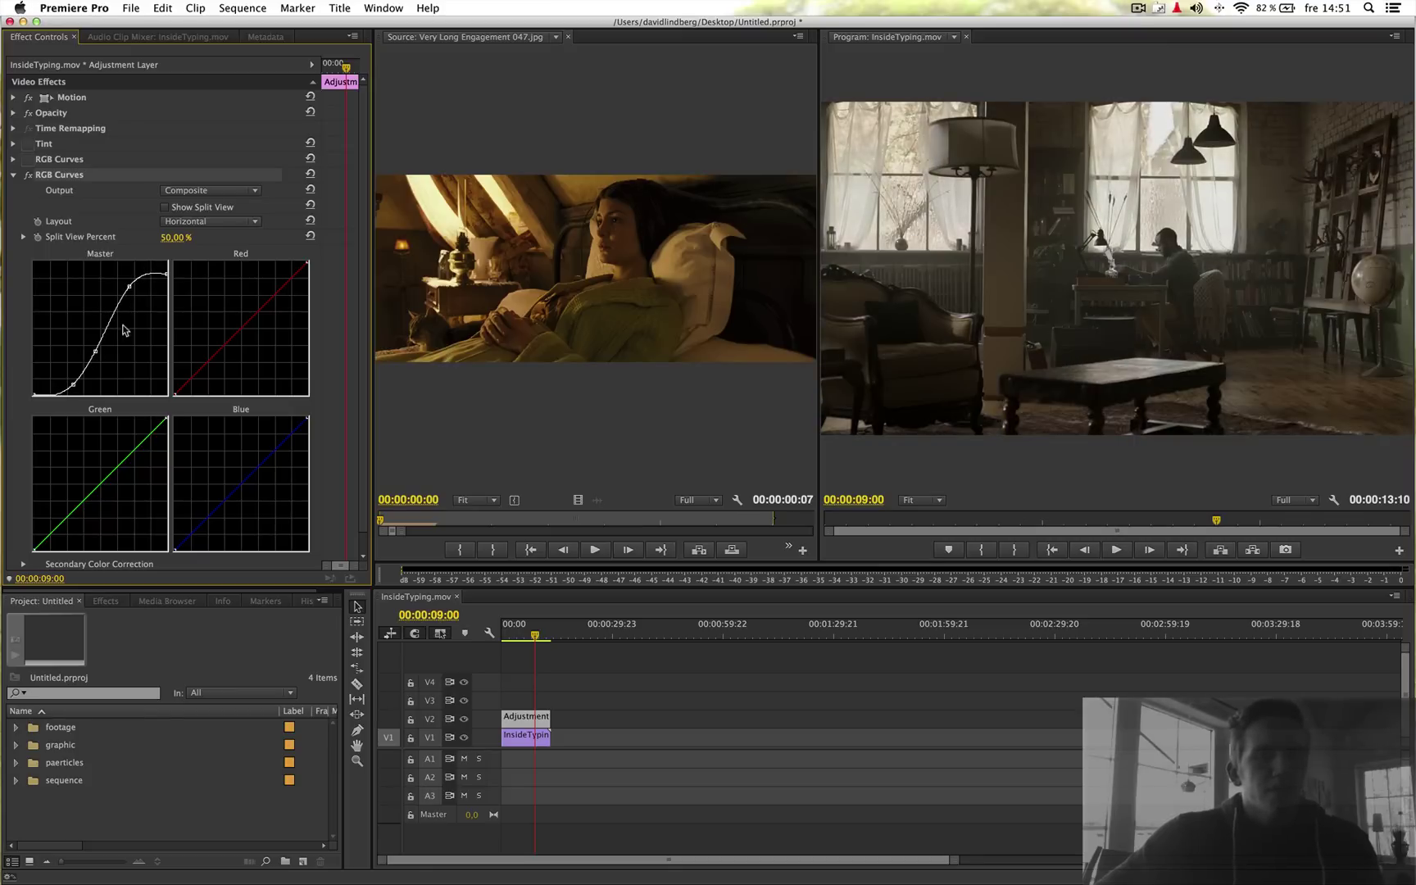
drag(126, 285, 130, 286)
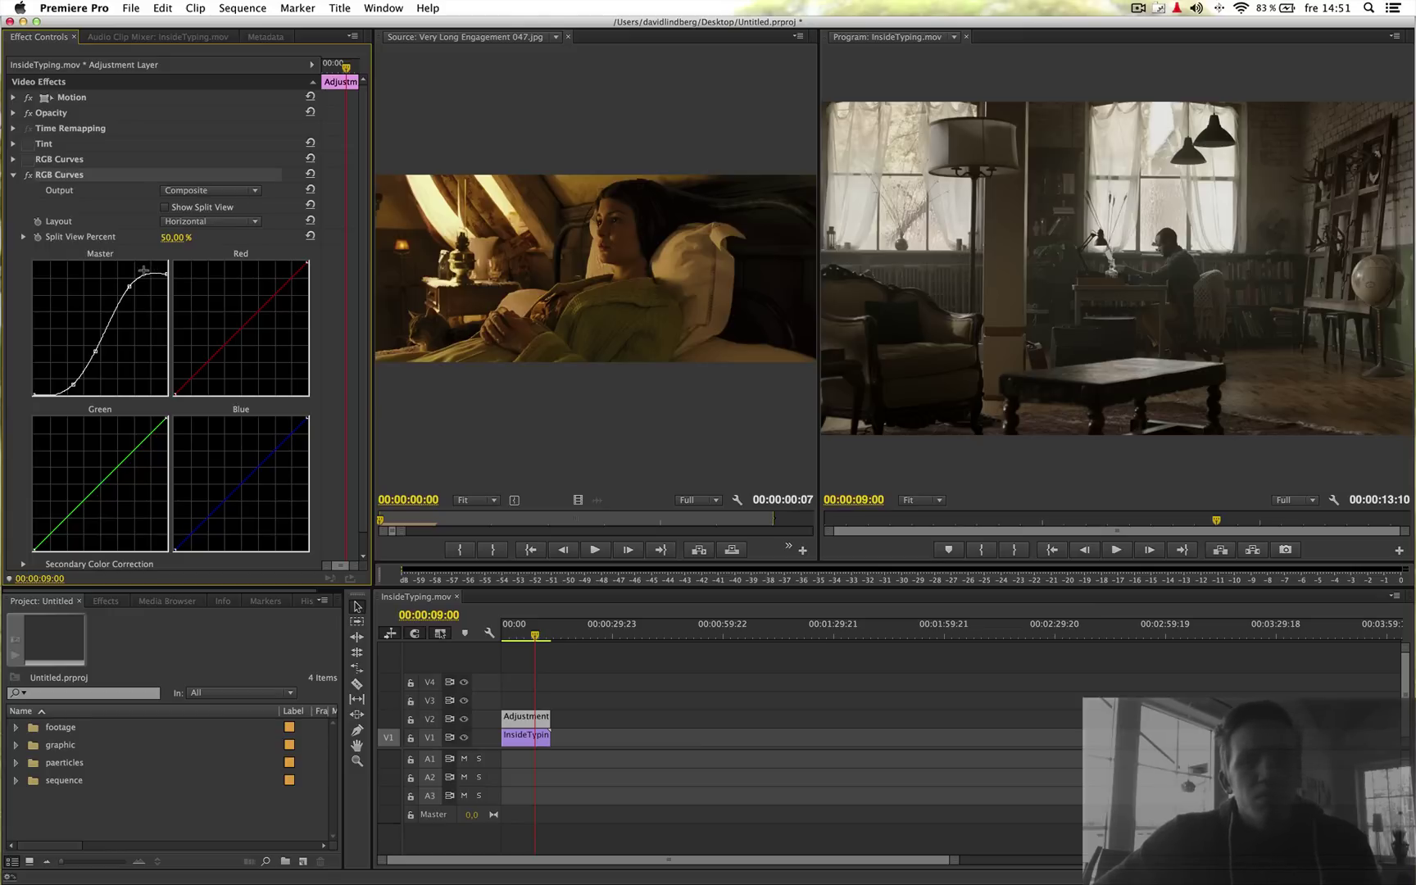
click(145, 272)
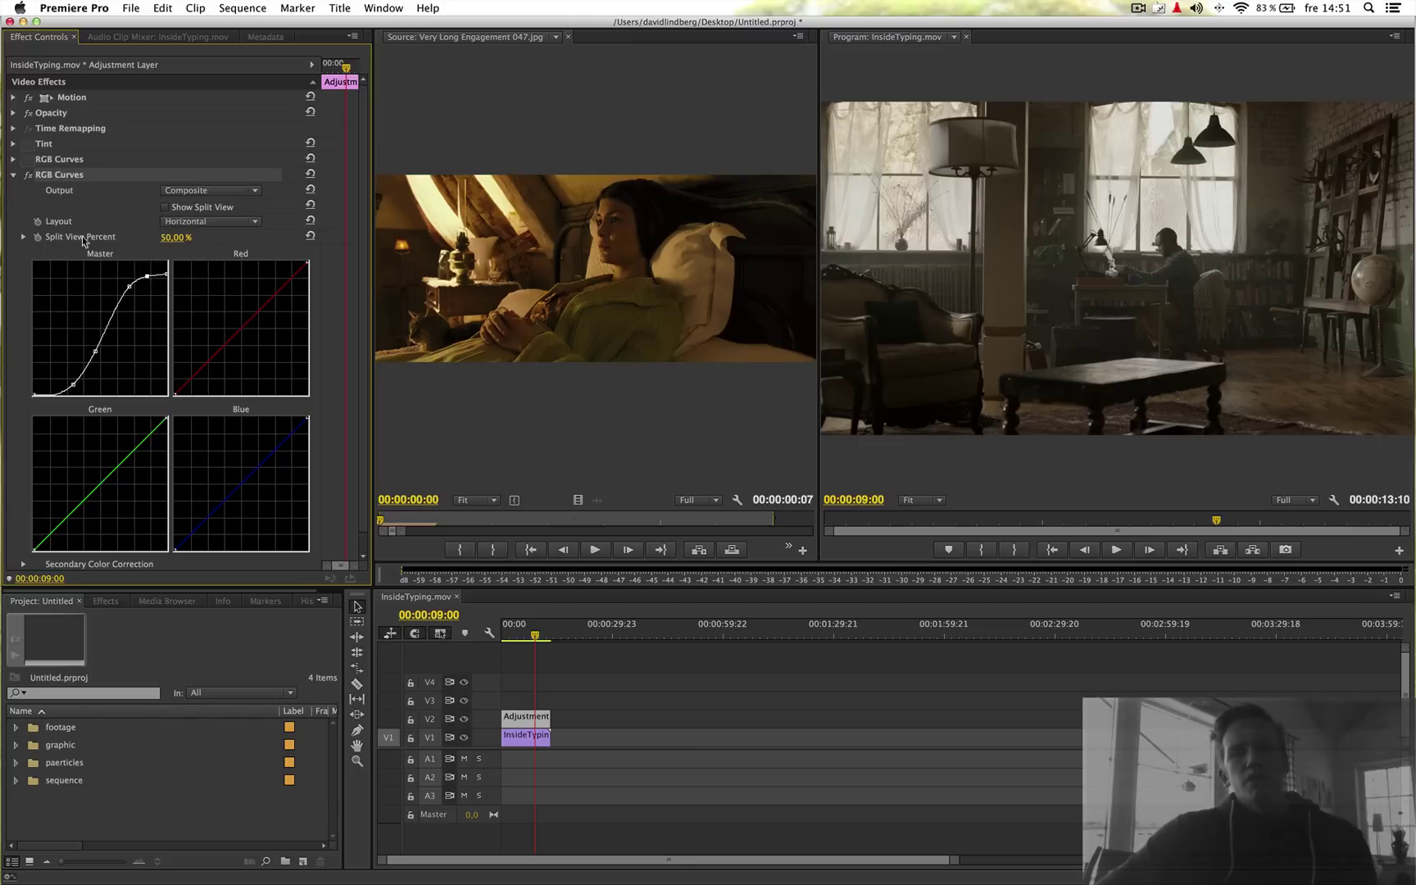
click(28, 176)
click(28, 175)
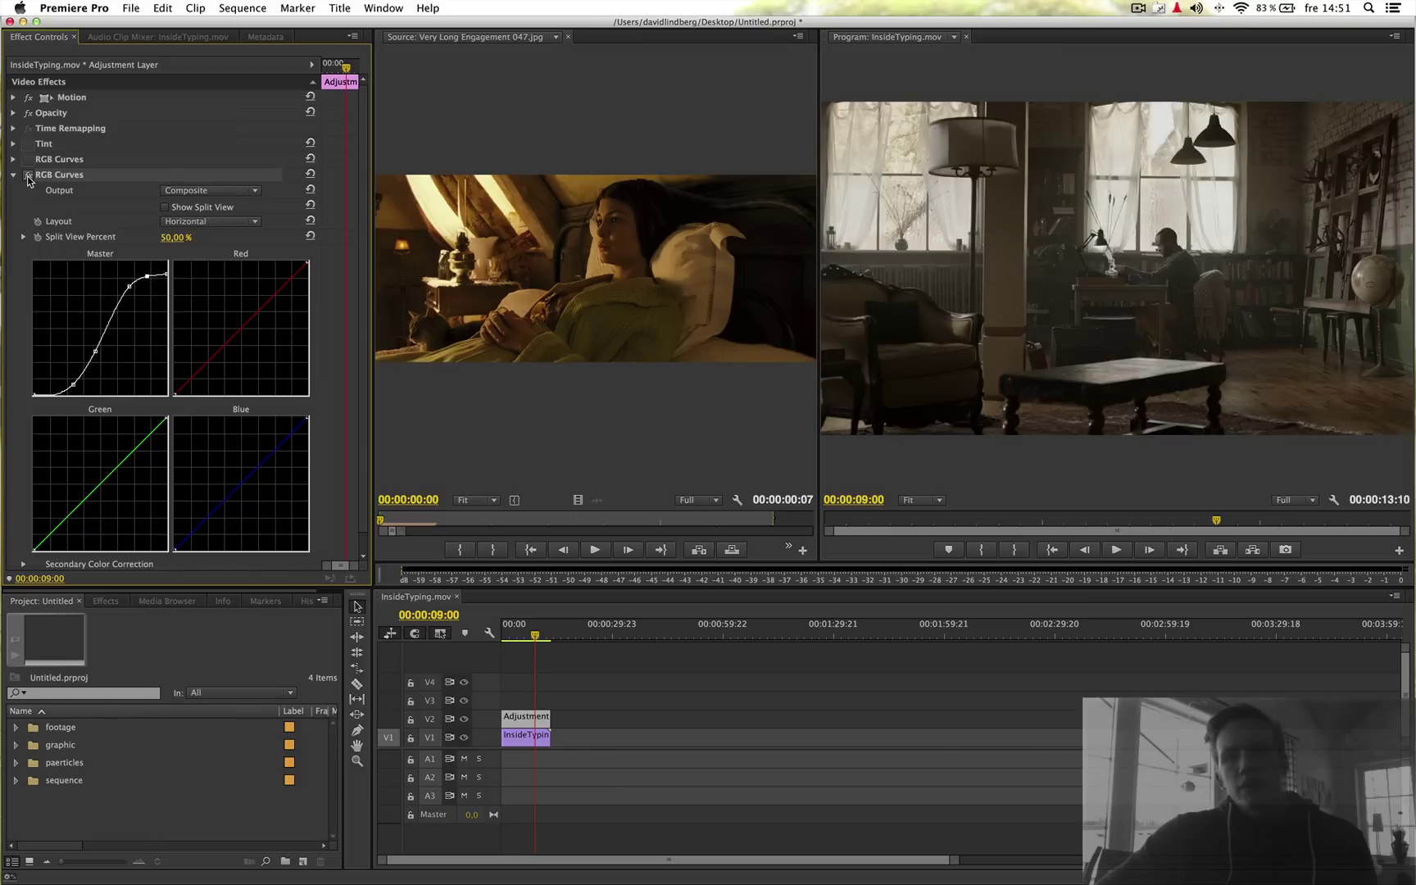
click(28, 175)
click(28, 176)
click(28, 175)
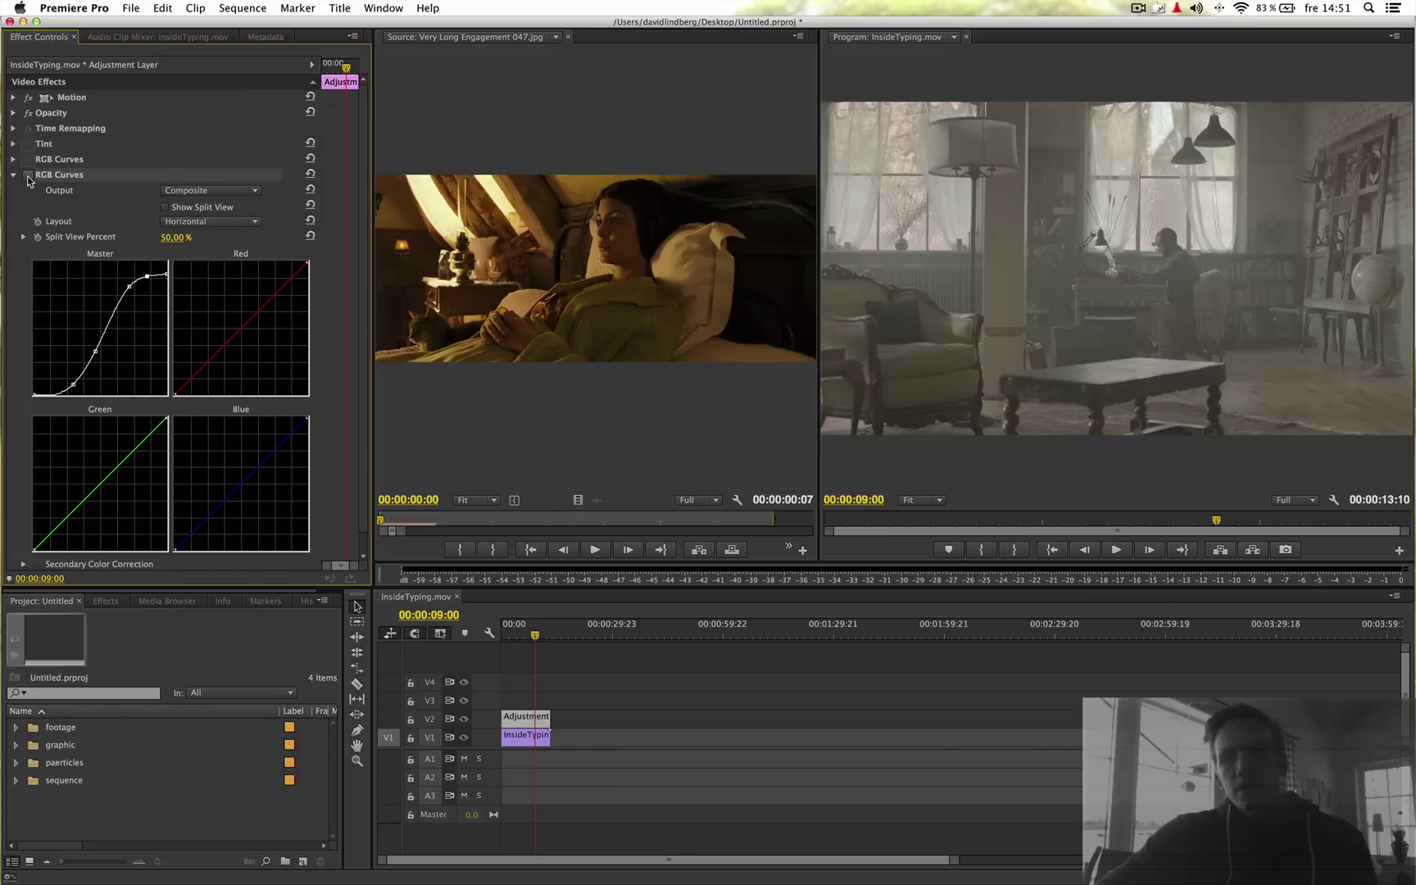
click(28, 175)
click(27, 175)
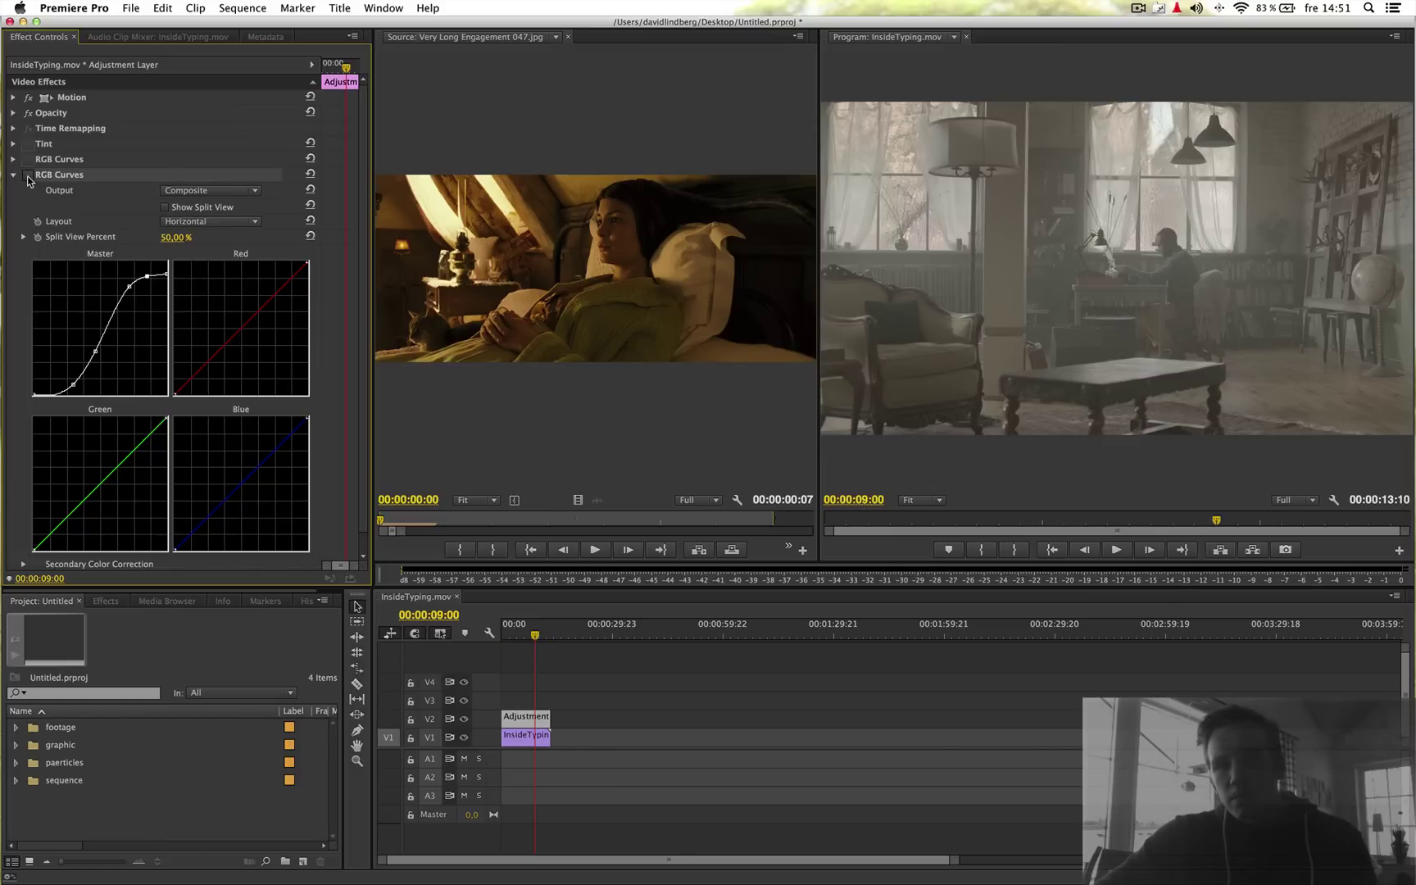
click(28, 175)
click(28, 175)
click(27, 175)
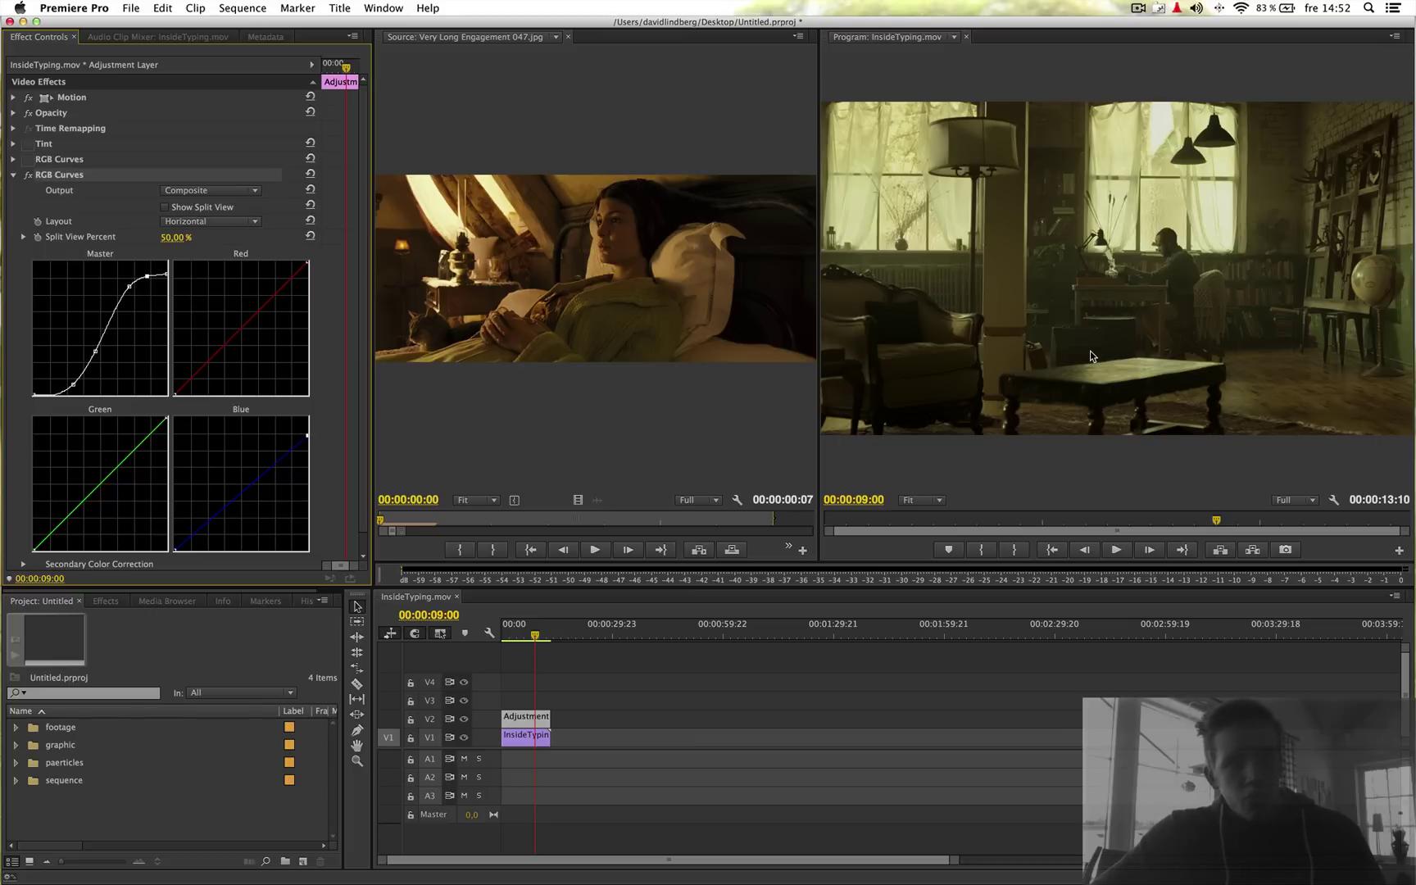
Step: Drag the Red curve's top point left to boost red and warm the image
drag(307, 262, 293, 256)
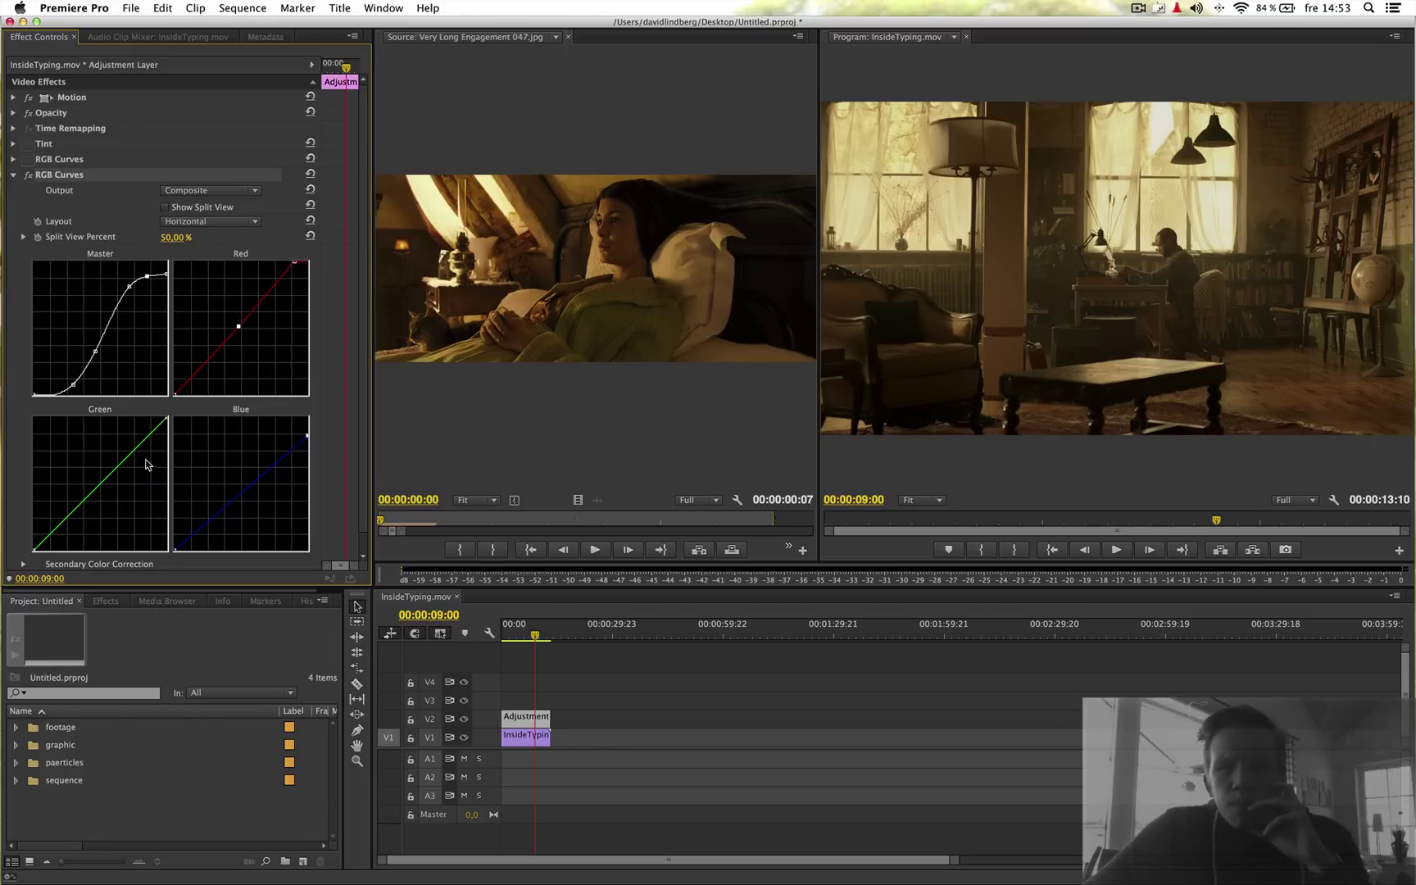
Step: Add a point on the Green curve and pull it down to warm the midtones
click(100, 482)
drag(99, 481, 97, 480)
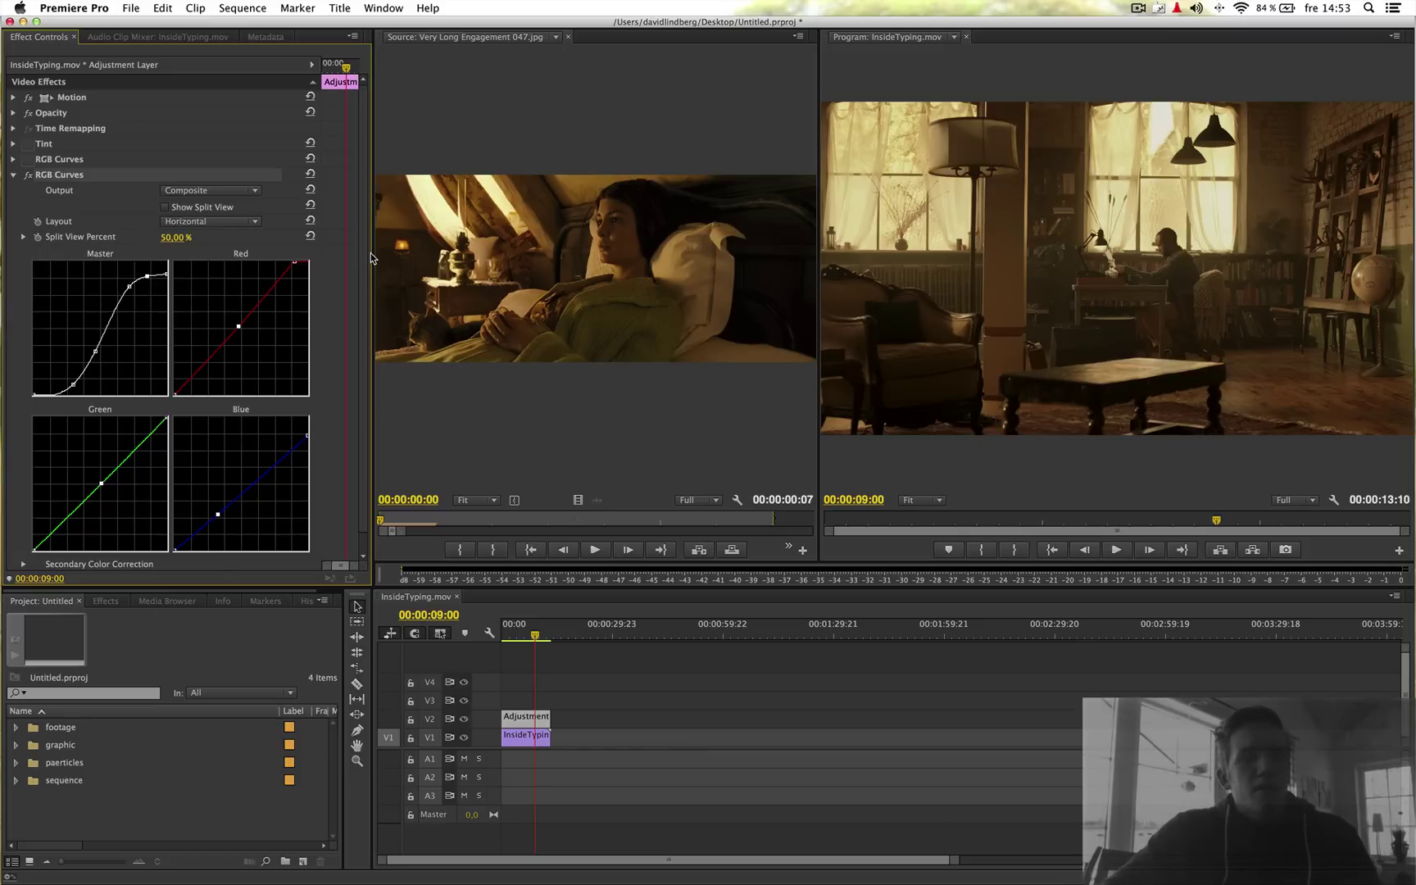
Step: Collapse the second RGB Curves and toggle its fx on and off to compare, ending enabled
click(13, 175)
click(28, 176)
click(28, 176)
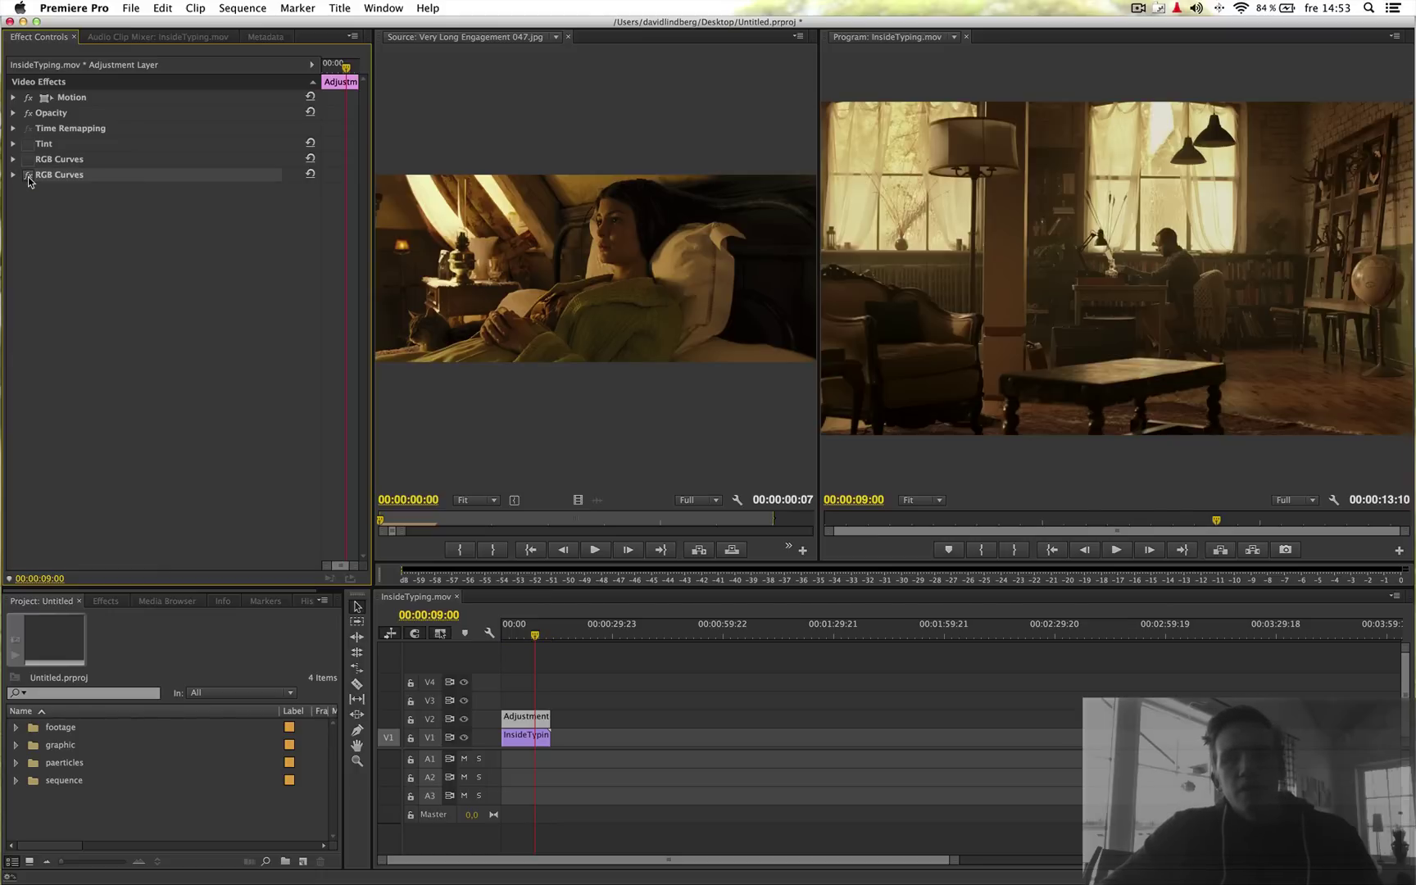
click(28, 175)
click(28, 176)
click(28, 176)
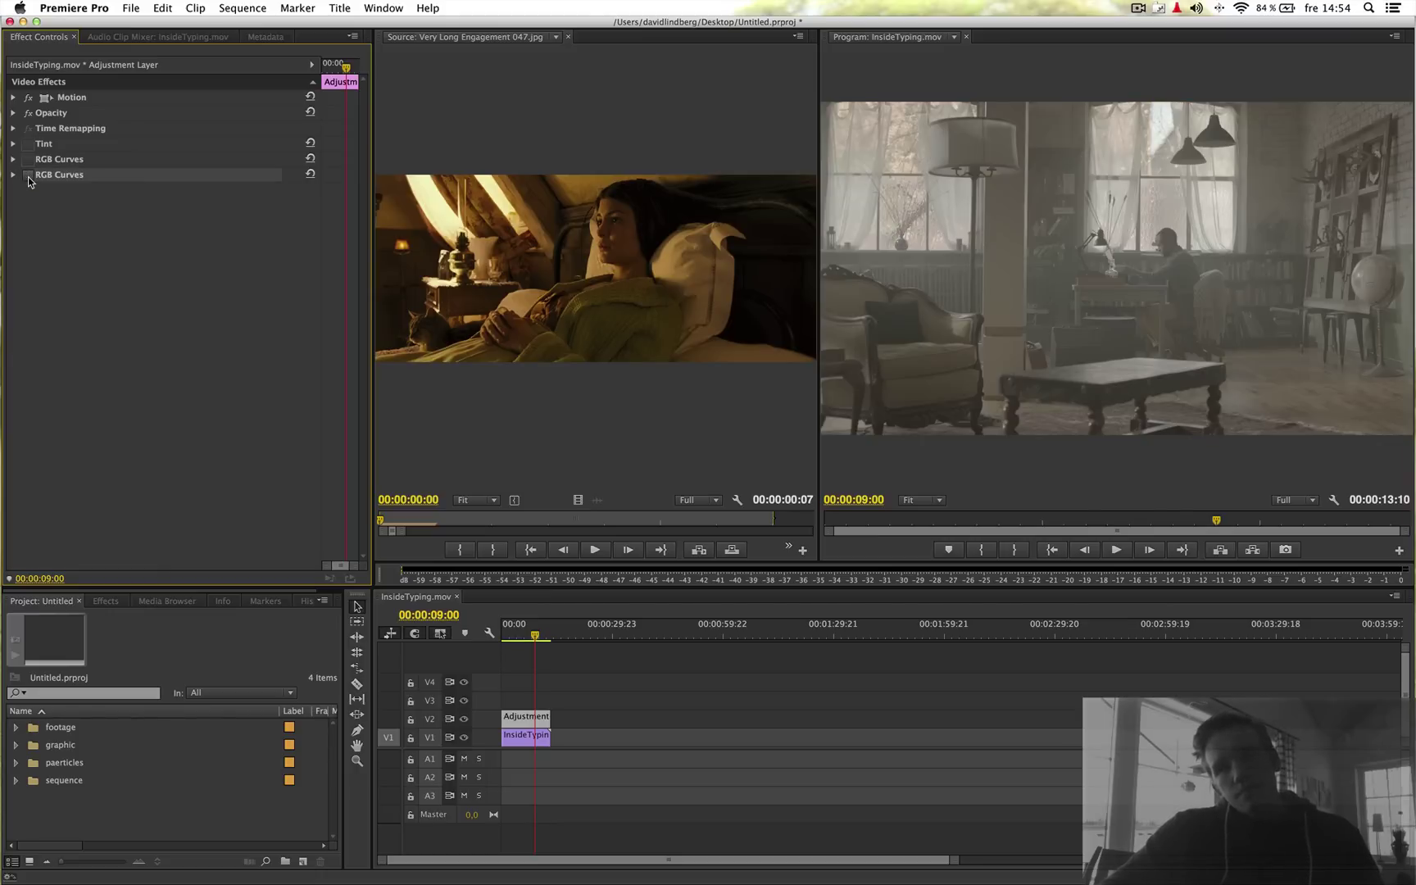
click(28, 175)
click(28, 175)
click(28, 175)
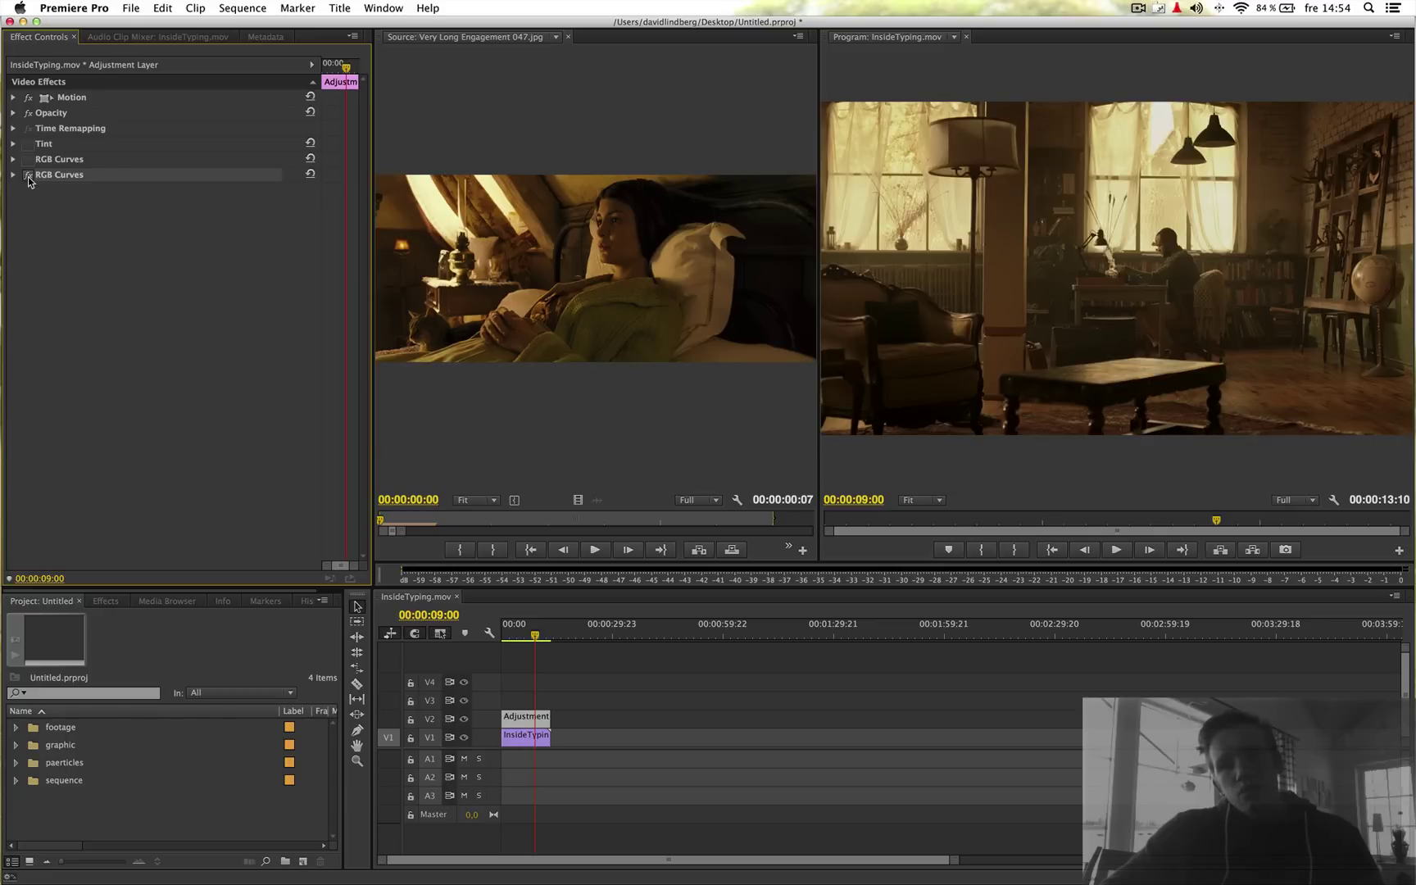
click(28, 175)
click(28, 176)
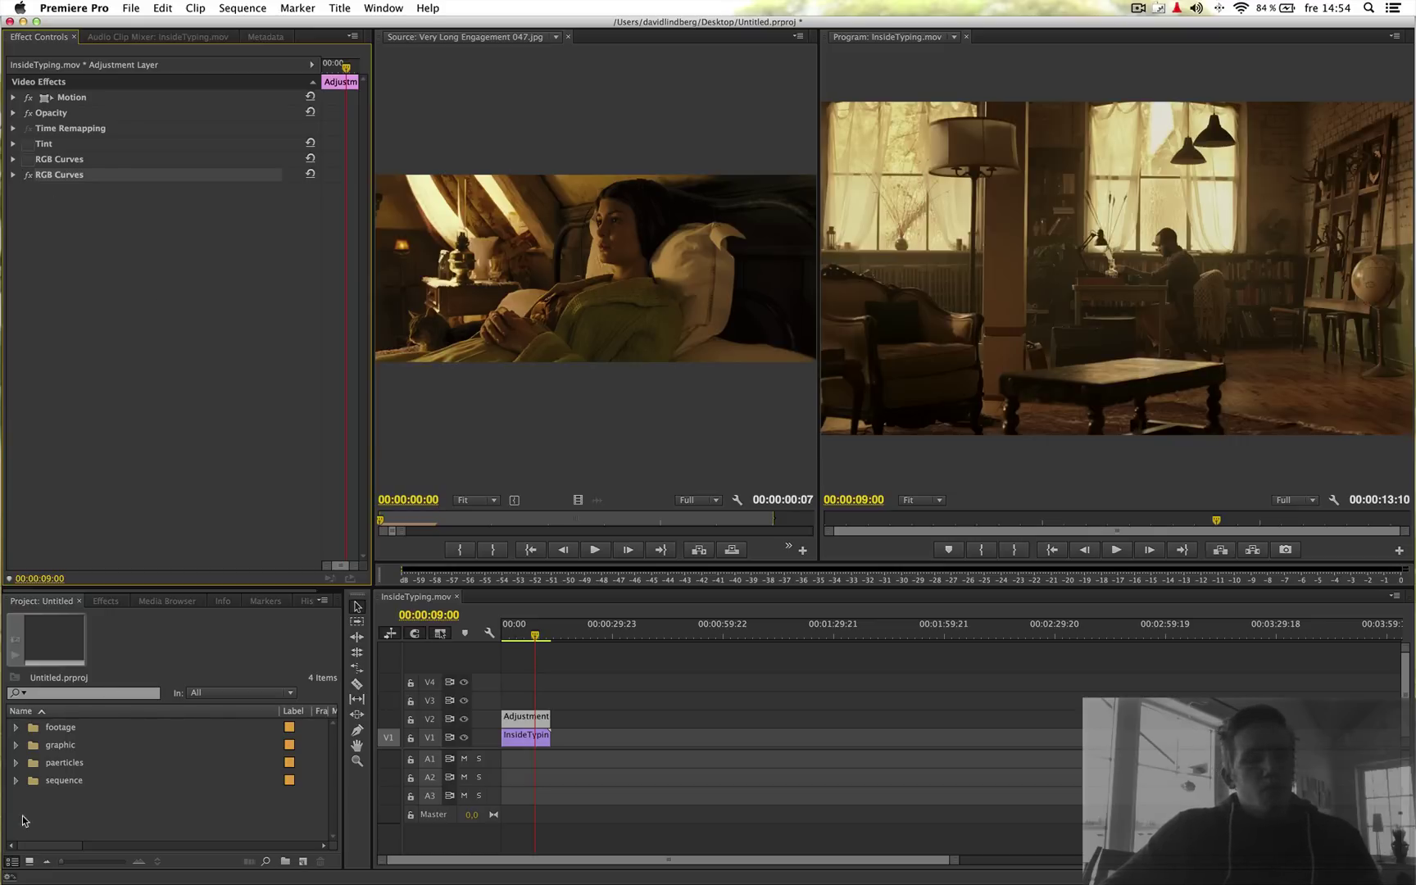
Step: Drop Floating Dust - 02 - Small.mov from the paerticles bin onto V2, moving the adjustment layer to V3
click(16, 763)
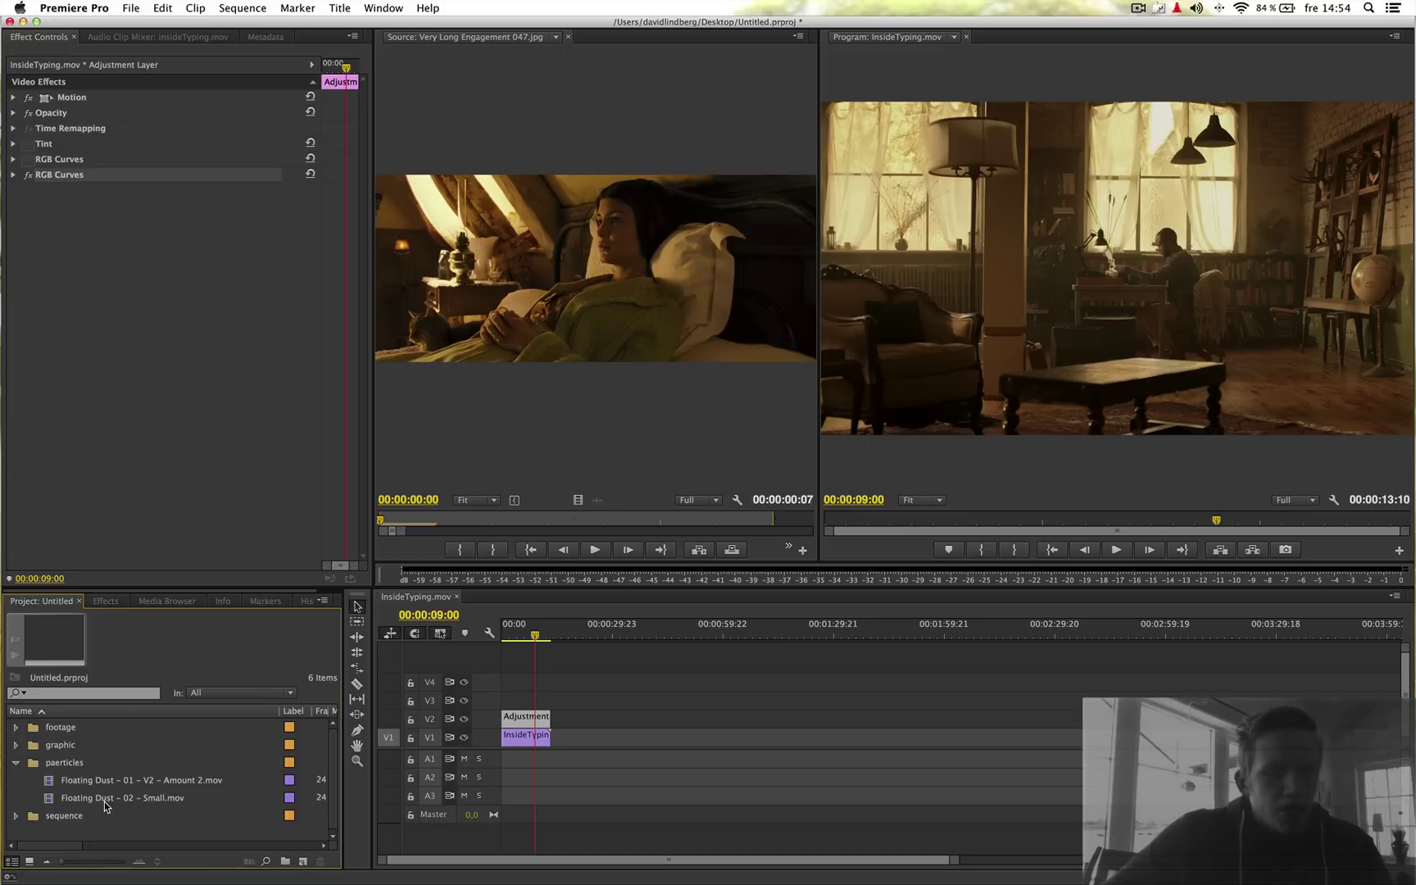
drag(104, 799, 550, 703)
mouse_move(525, 717)
mouse_down()
mouse_move(526, 699)
mouse_move(589, 702)
mouse_move(527, 717)
mouse_move(549, 717)
mouse_up()
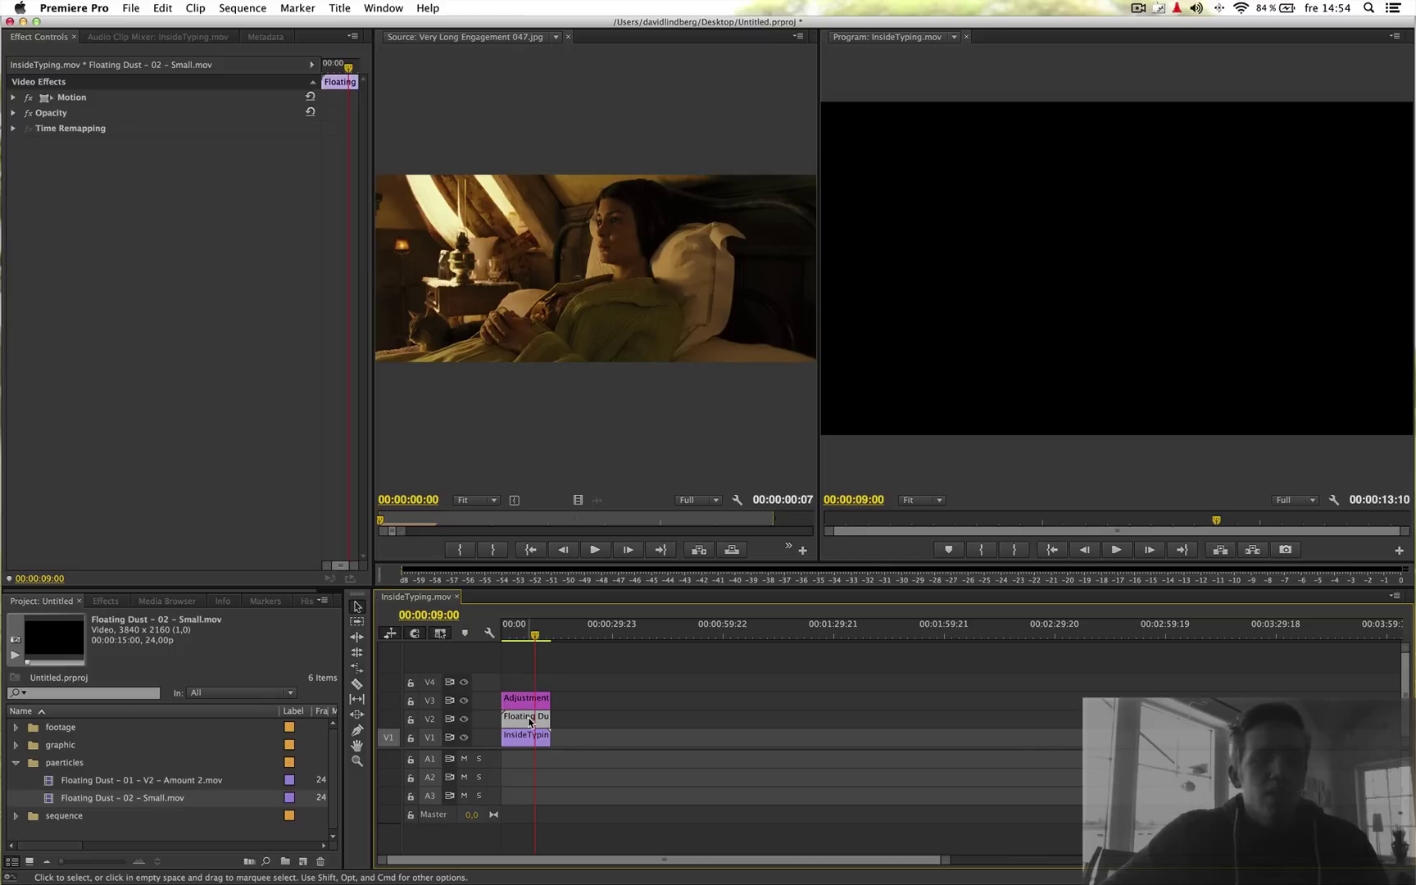
Step: Set the Floating Dust clip's Opacity blend mode to Screen
click(14, 113)
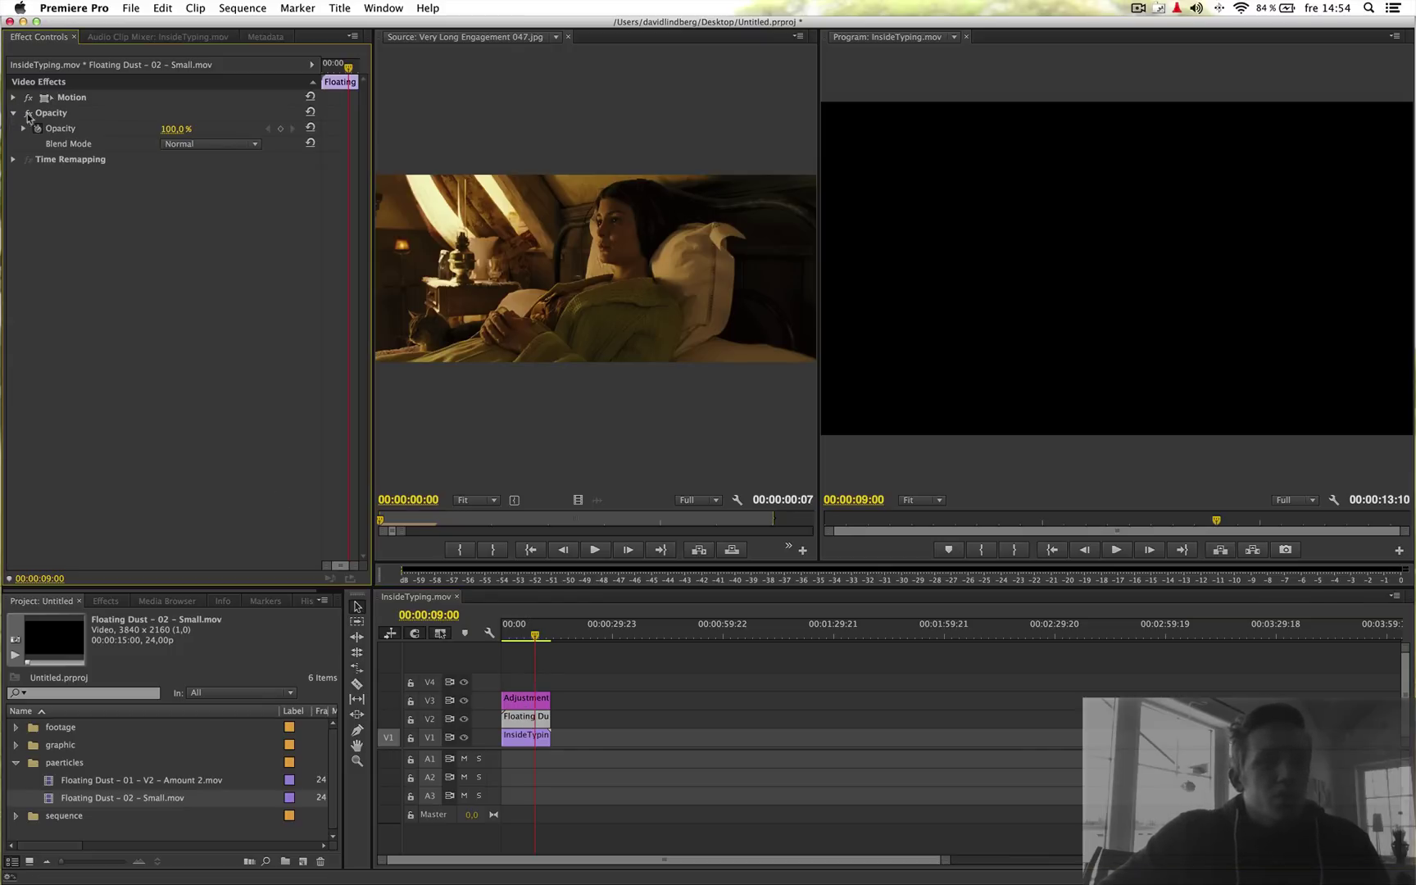
click(168, 146)
click(191, 287)
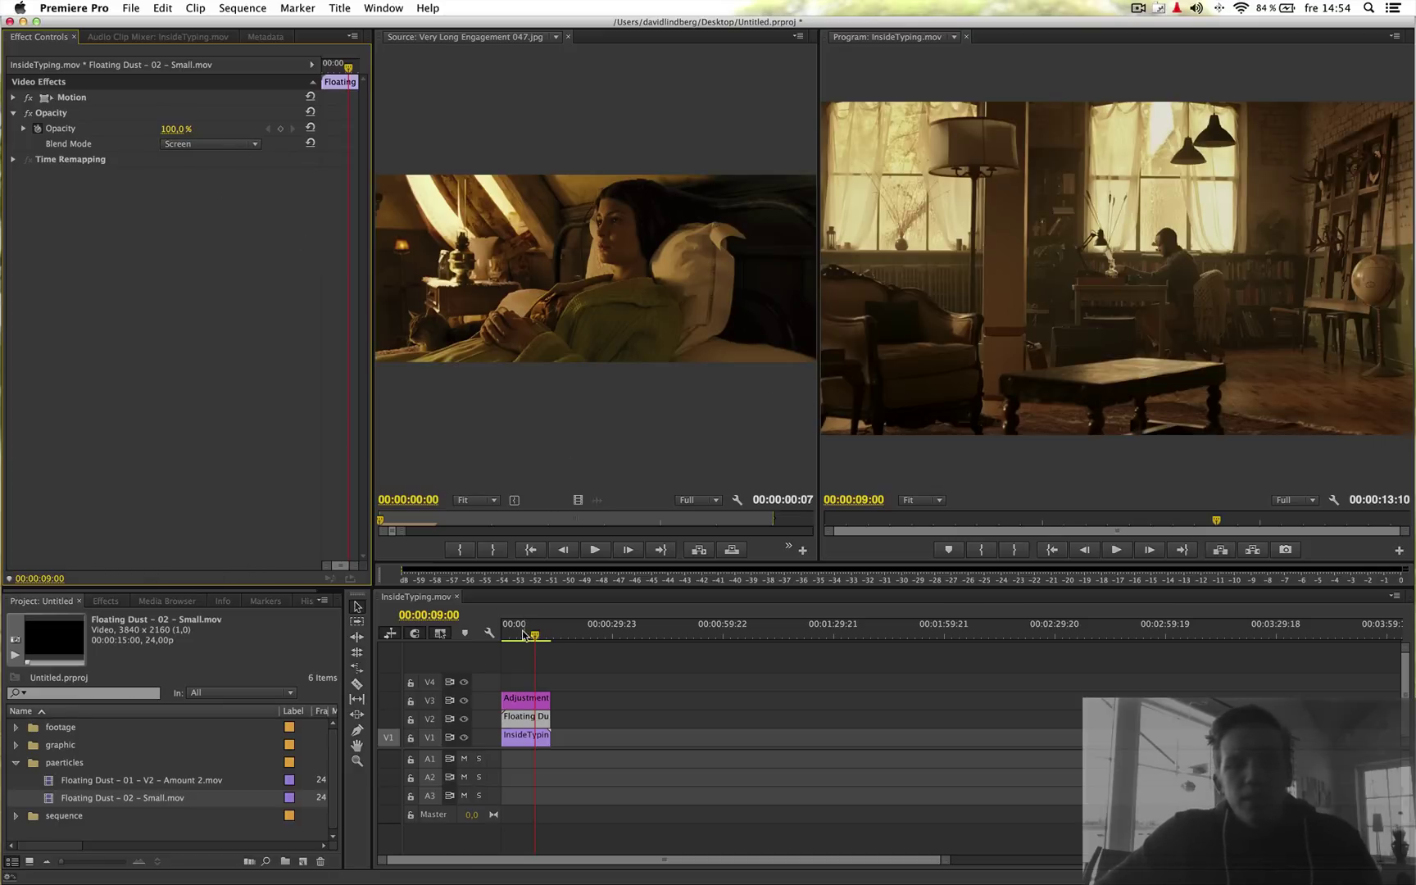
Step: Preview the Screen-blended dust overlay from an earlier frame over the golden-graded interior
drag(529, 636, 516, 637)
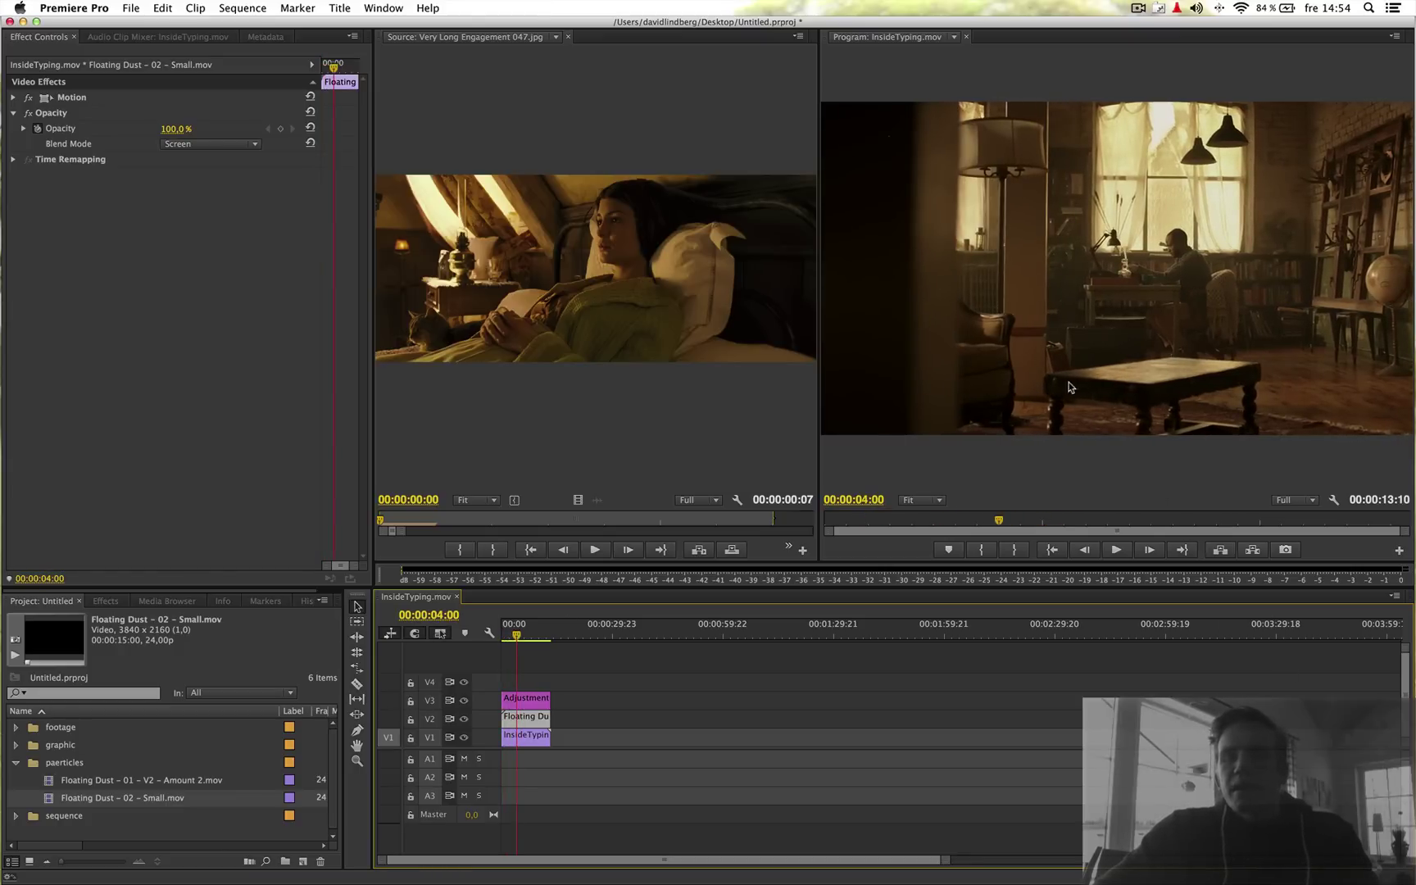
key(space)
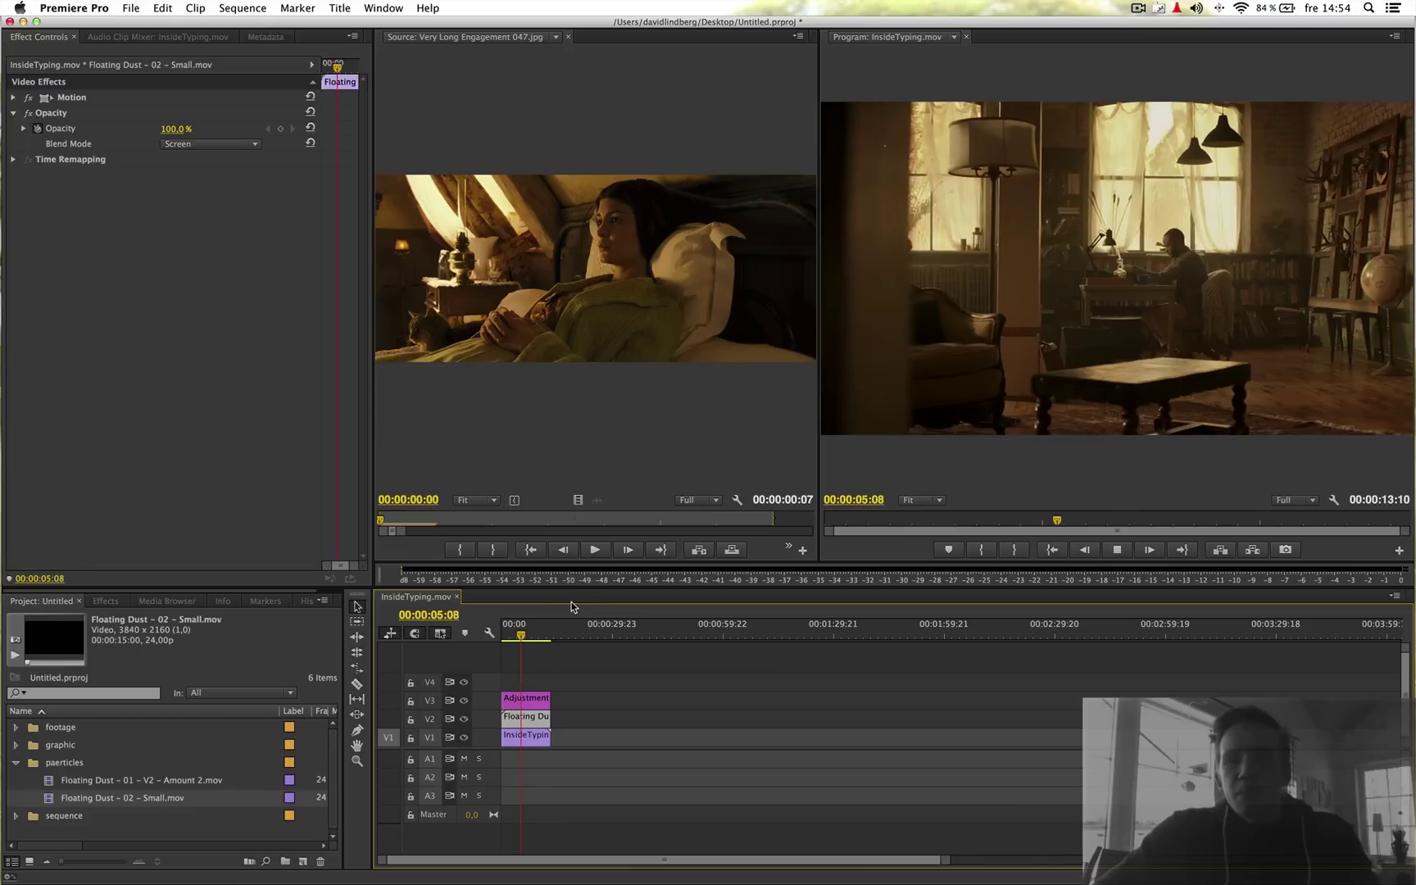
key(space)
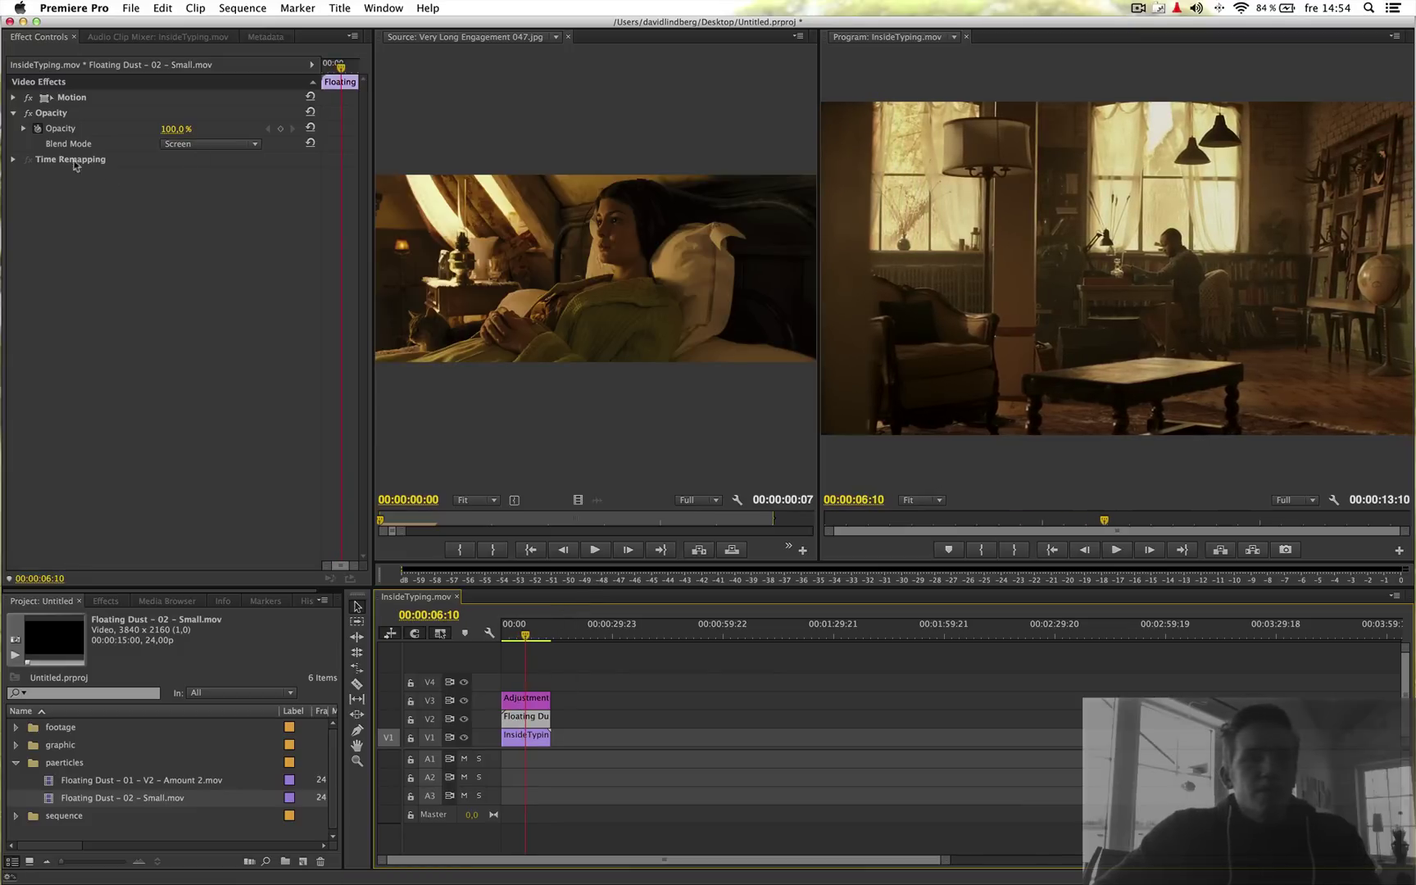
click(10, 97)
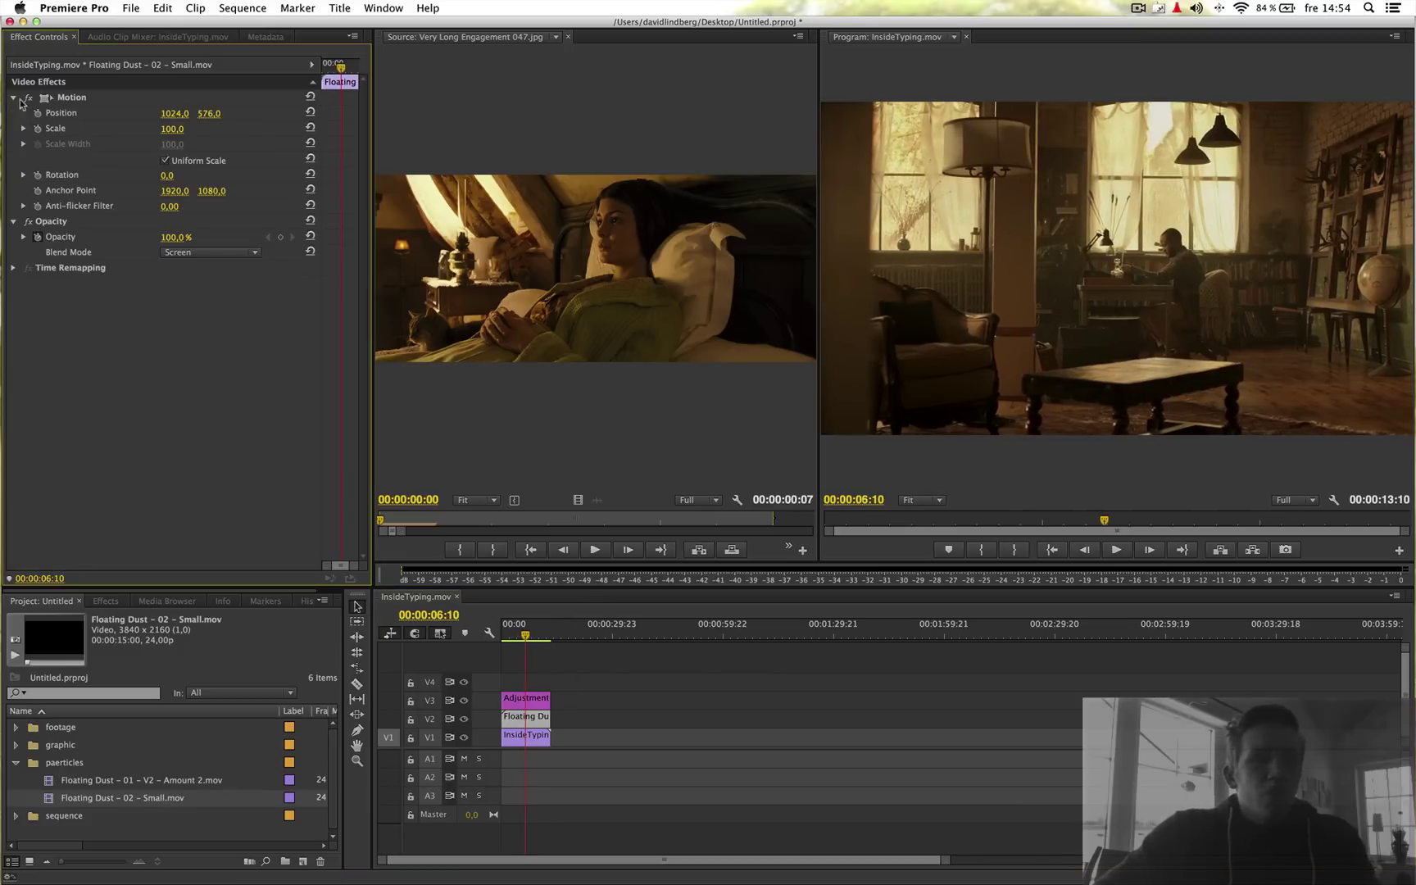
click(521, 738)
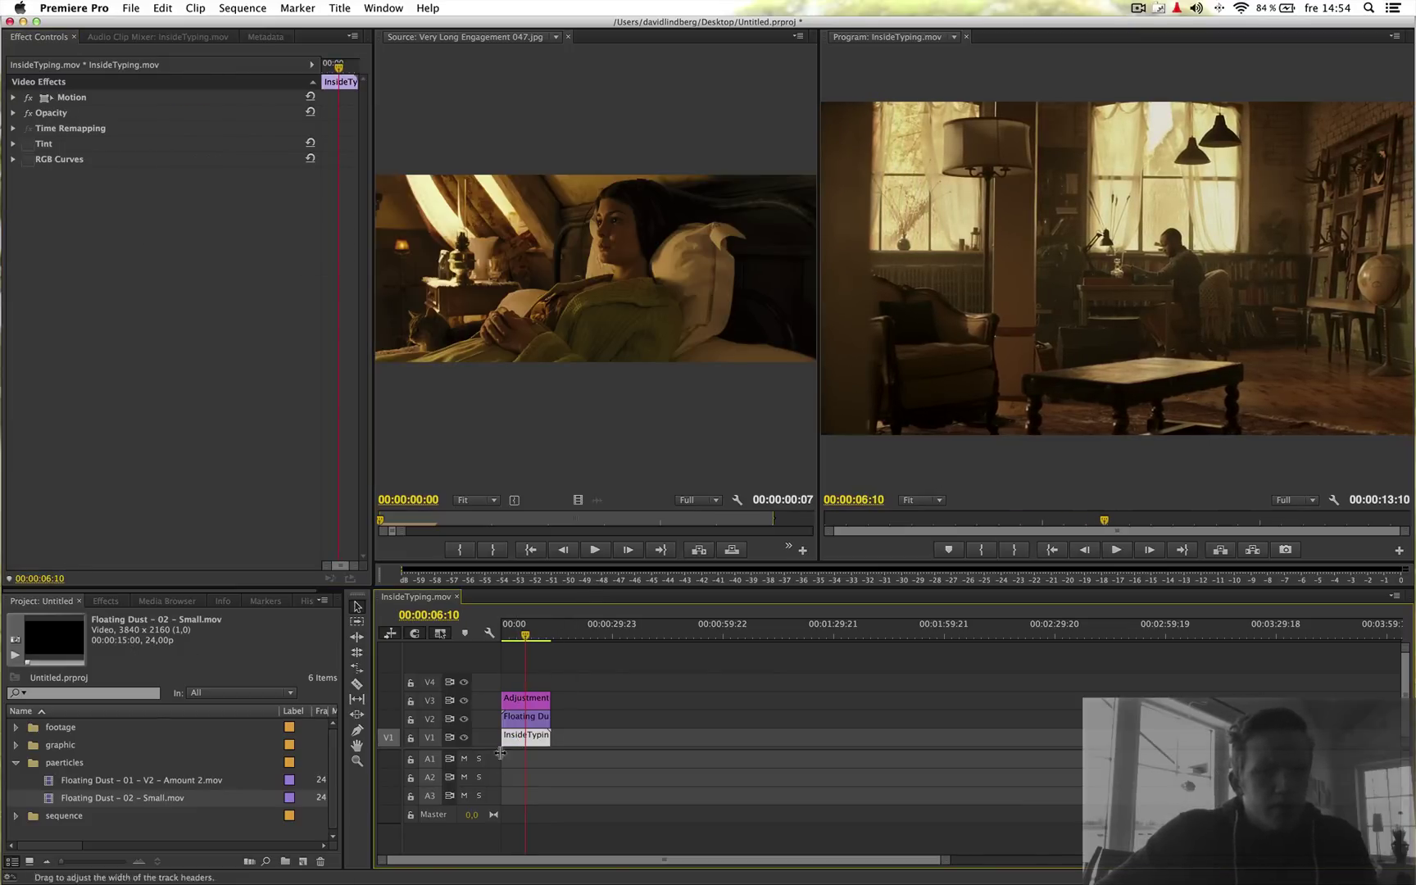
Step: Scale the Floating Dust clip to 74, move it to Position X 1136, and replay from the start
click(526, 698)
click(12, 97)
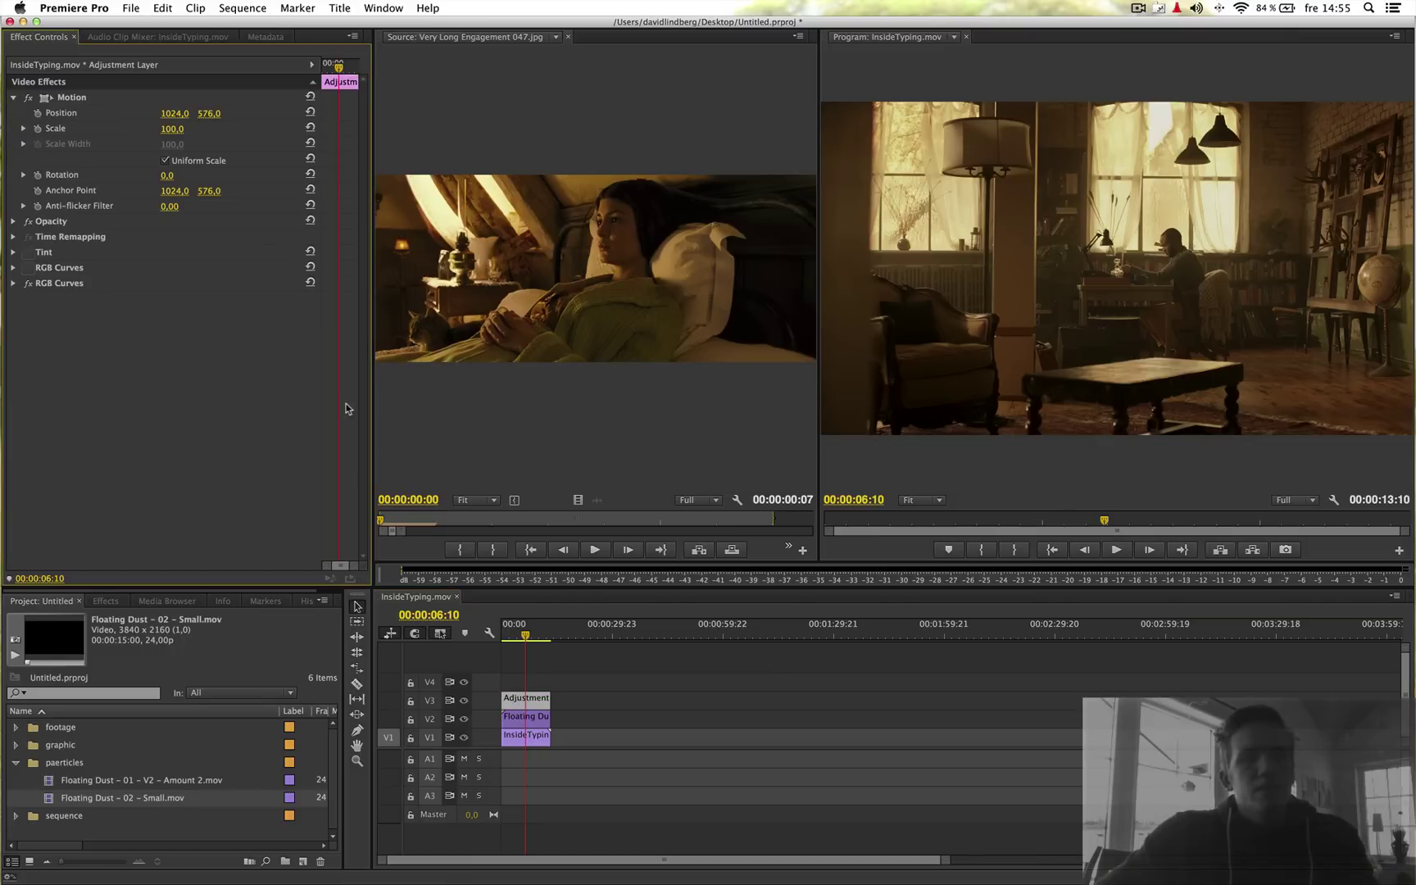
click(541, 719)
drag(170, 129, 163, 128)
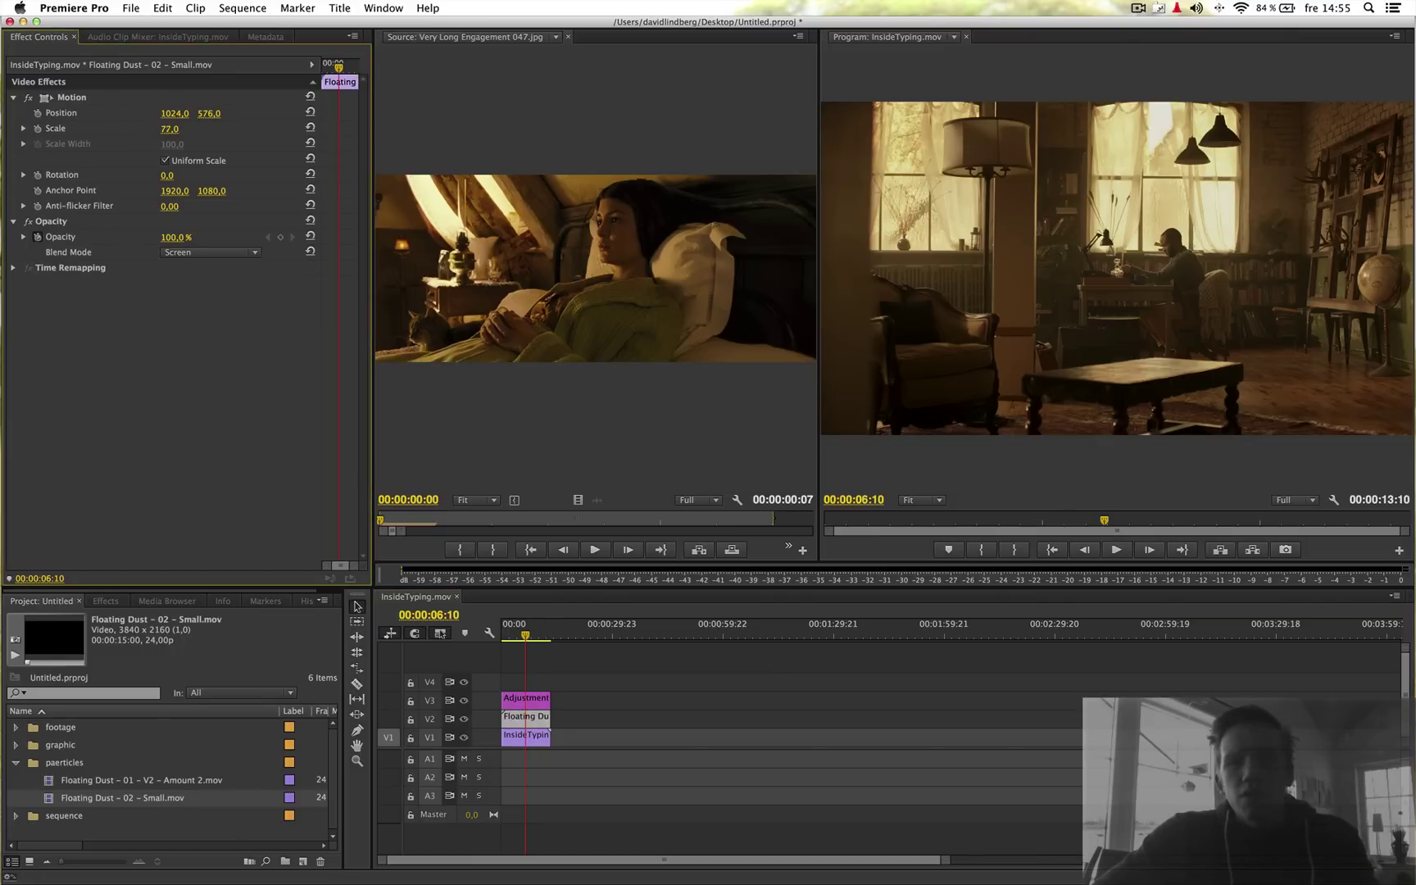
drag(170, 128, 178, 113)
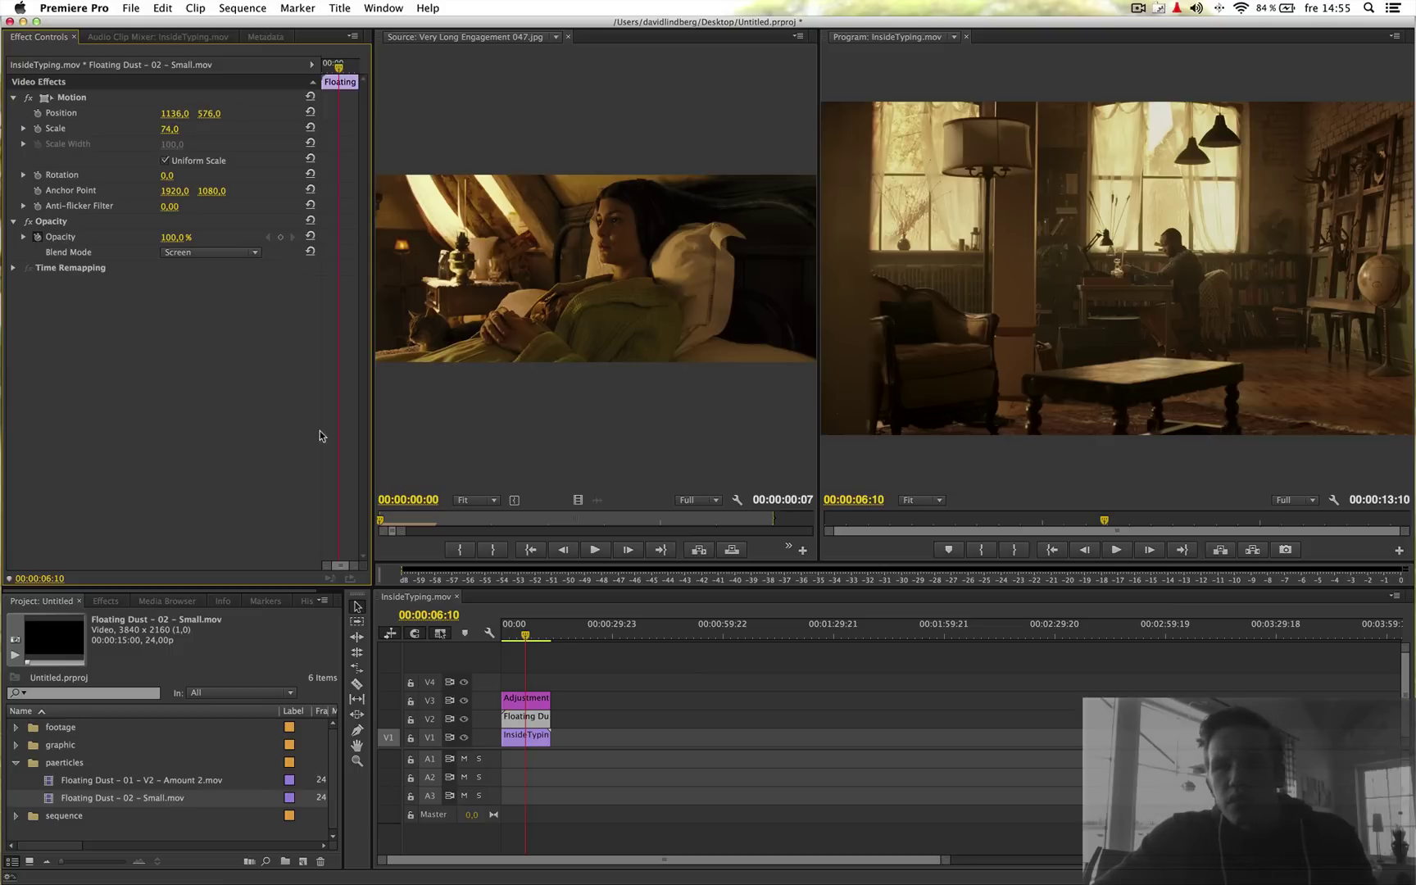
key(Home)
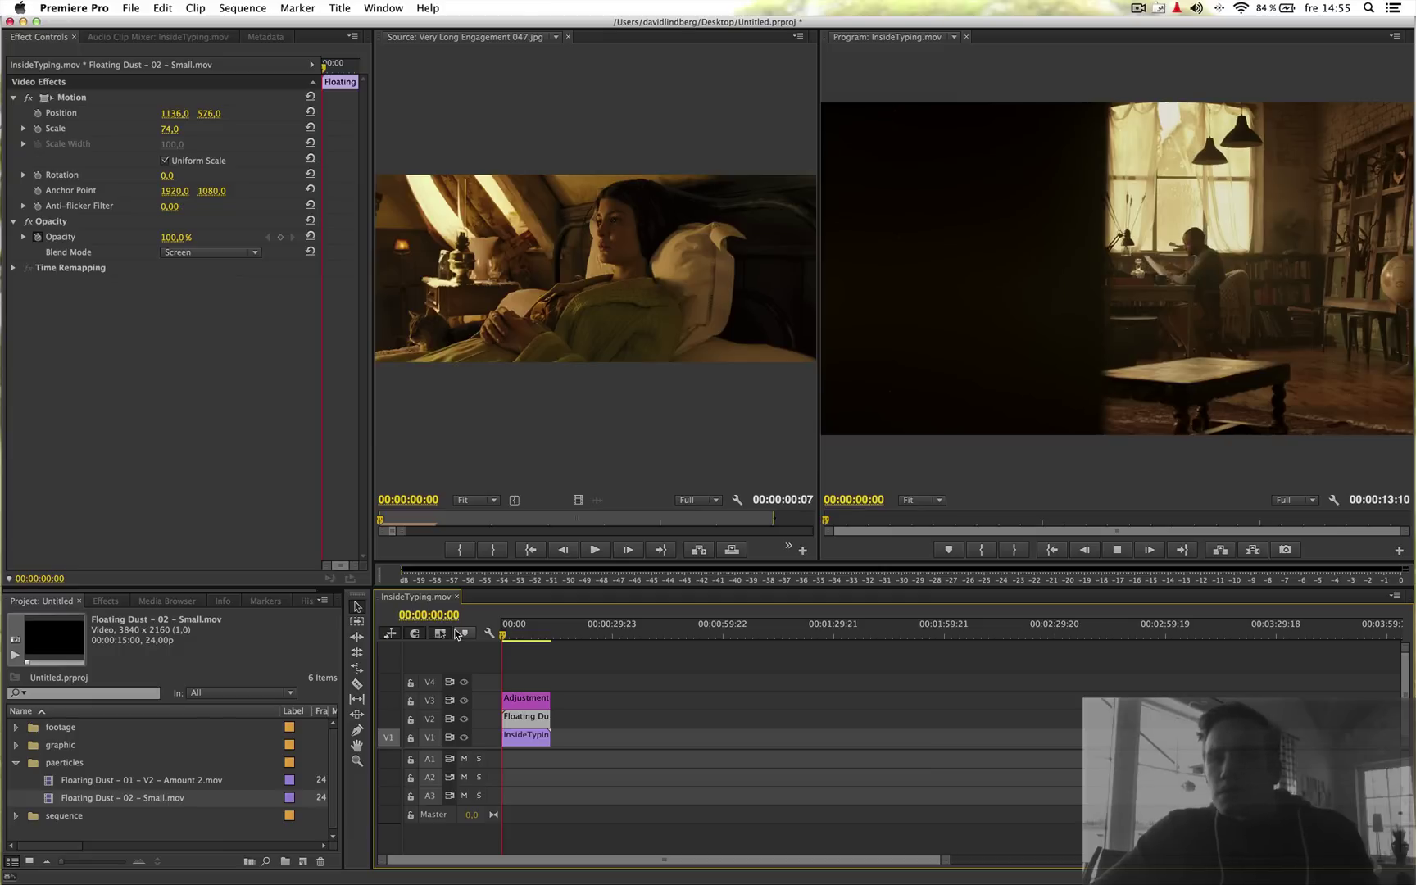
key(space)
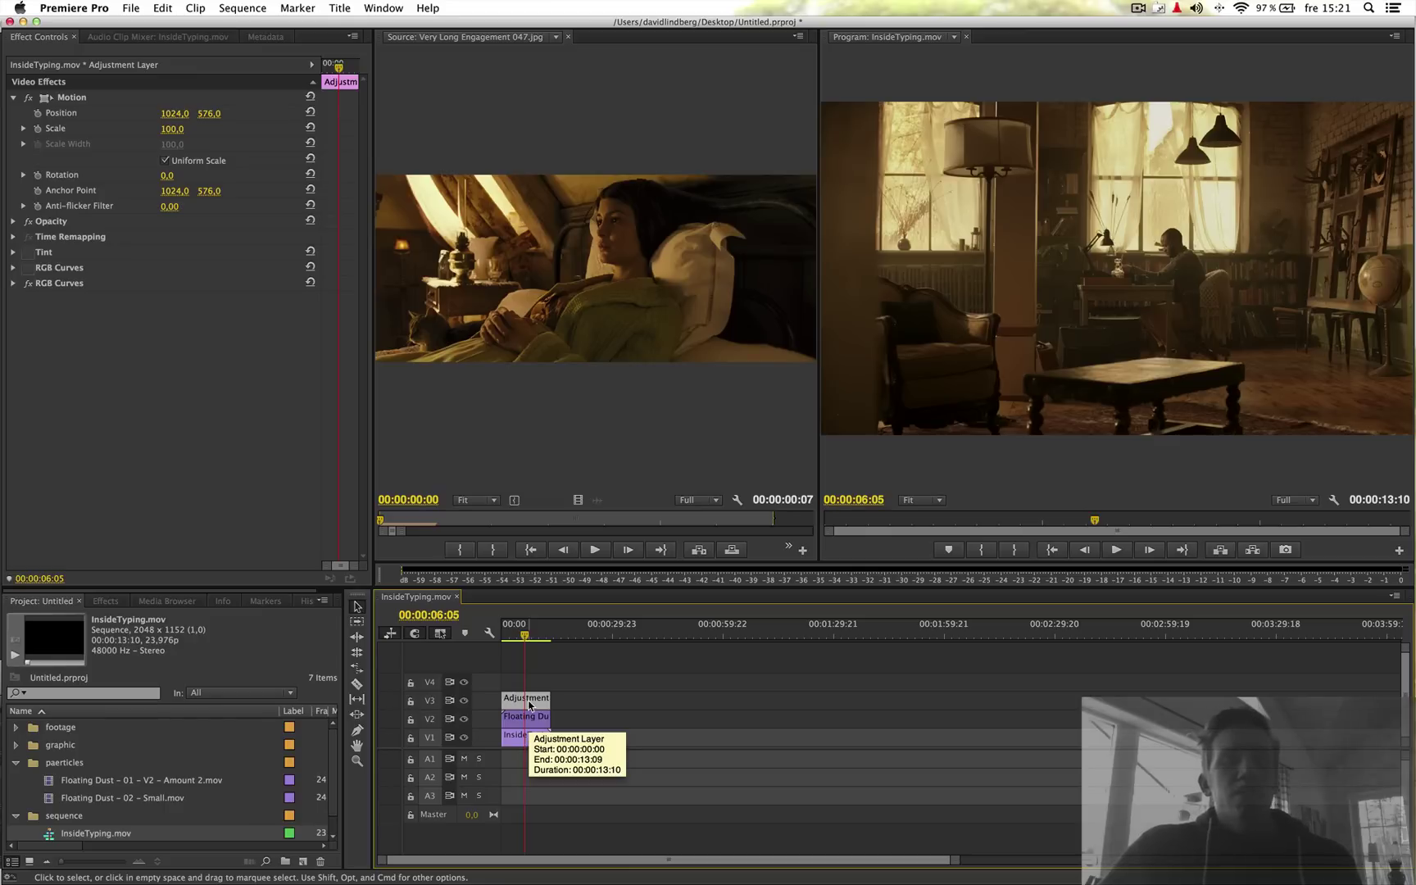
click(463, 702)
click(463, 701)
click(463, 701)
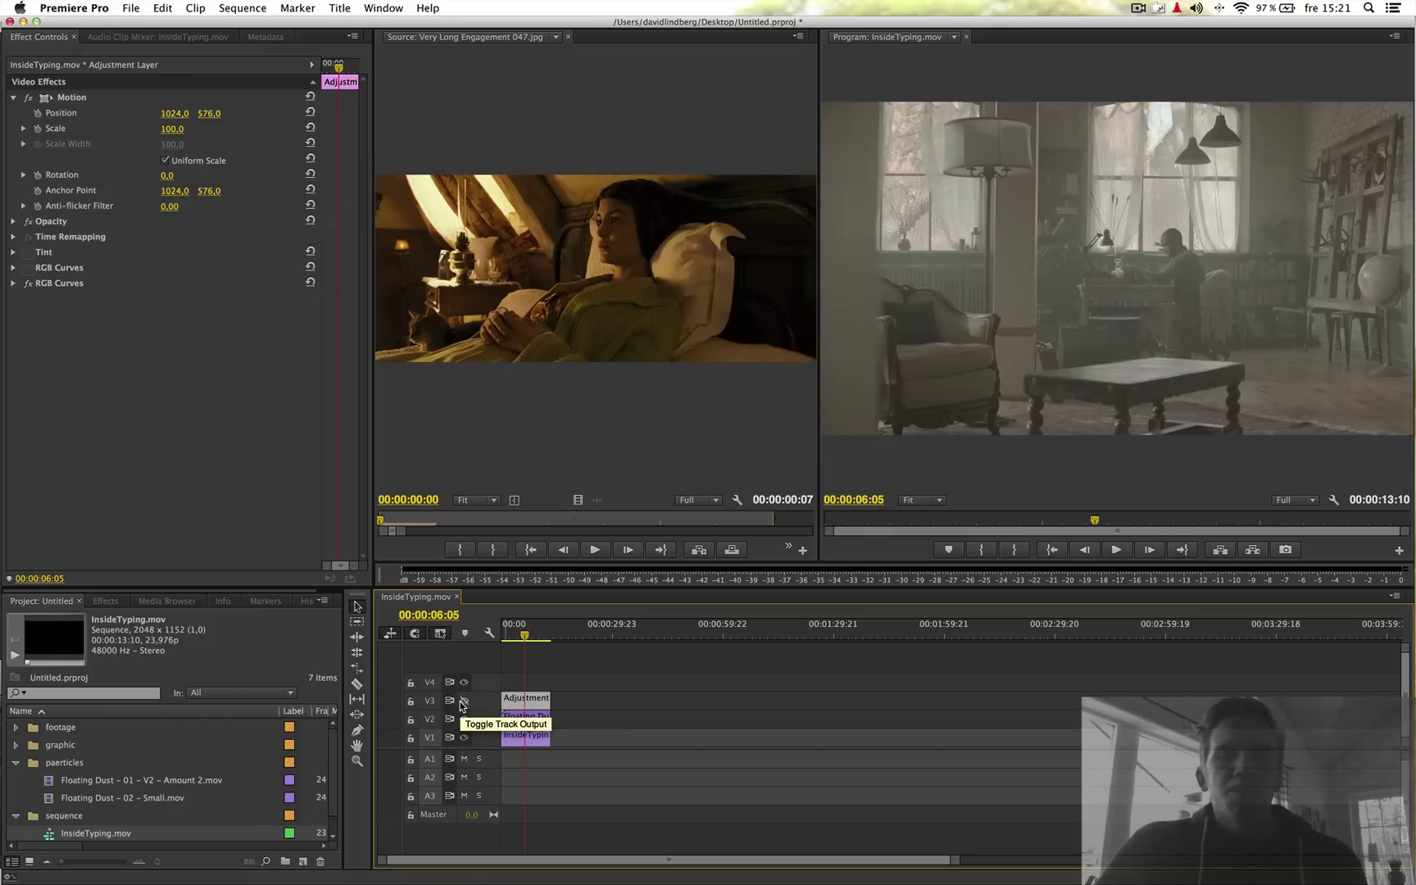
click(463, 701)
click(463, 702)
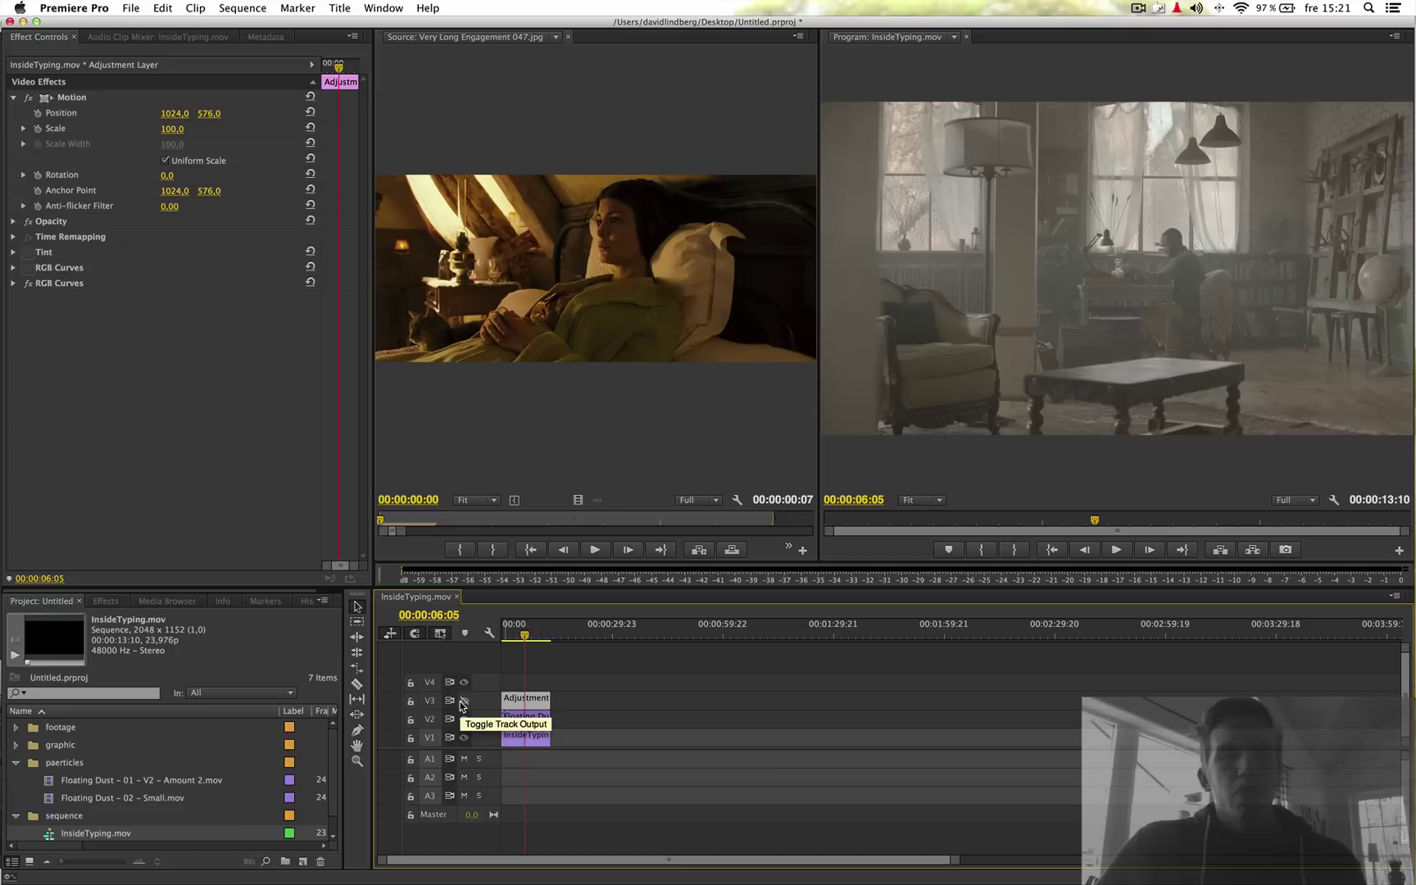
click(463, 702)
click(463, 702)
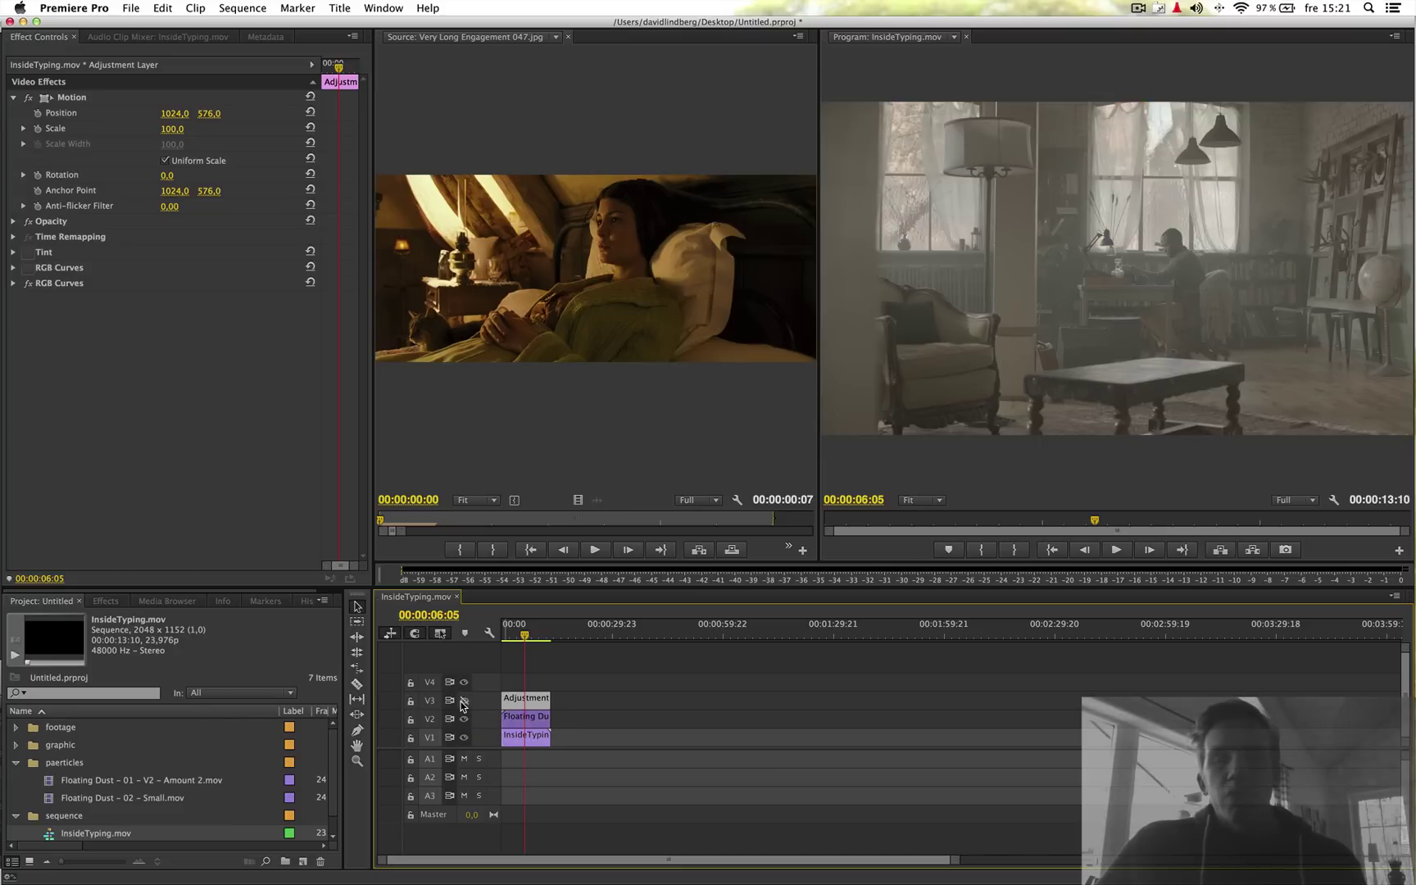
click(463, 701)
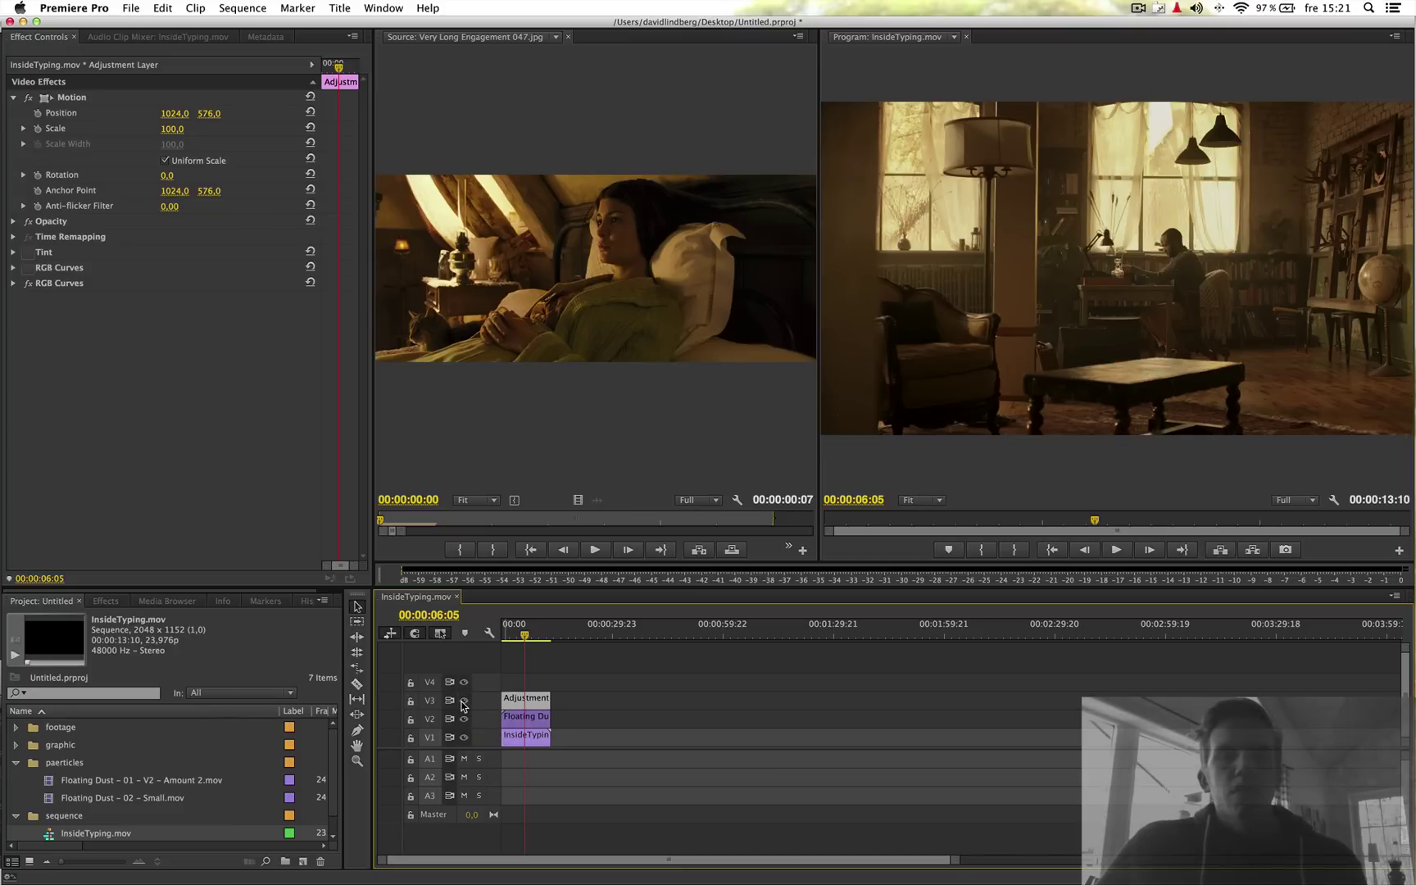
click(463, 701)
click(463, 701)
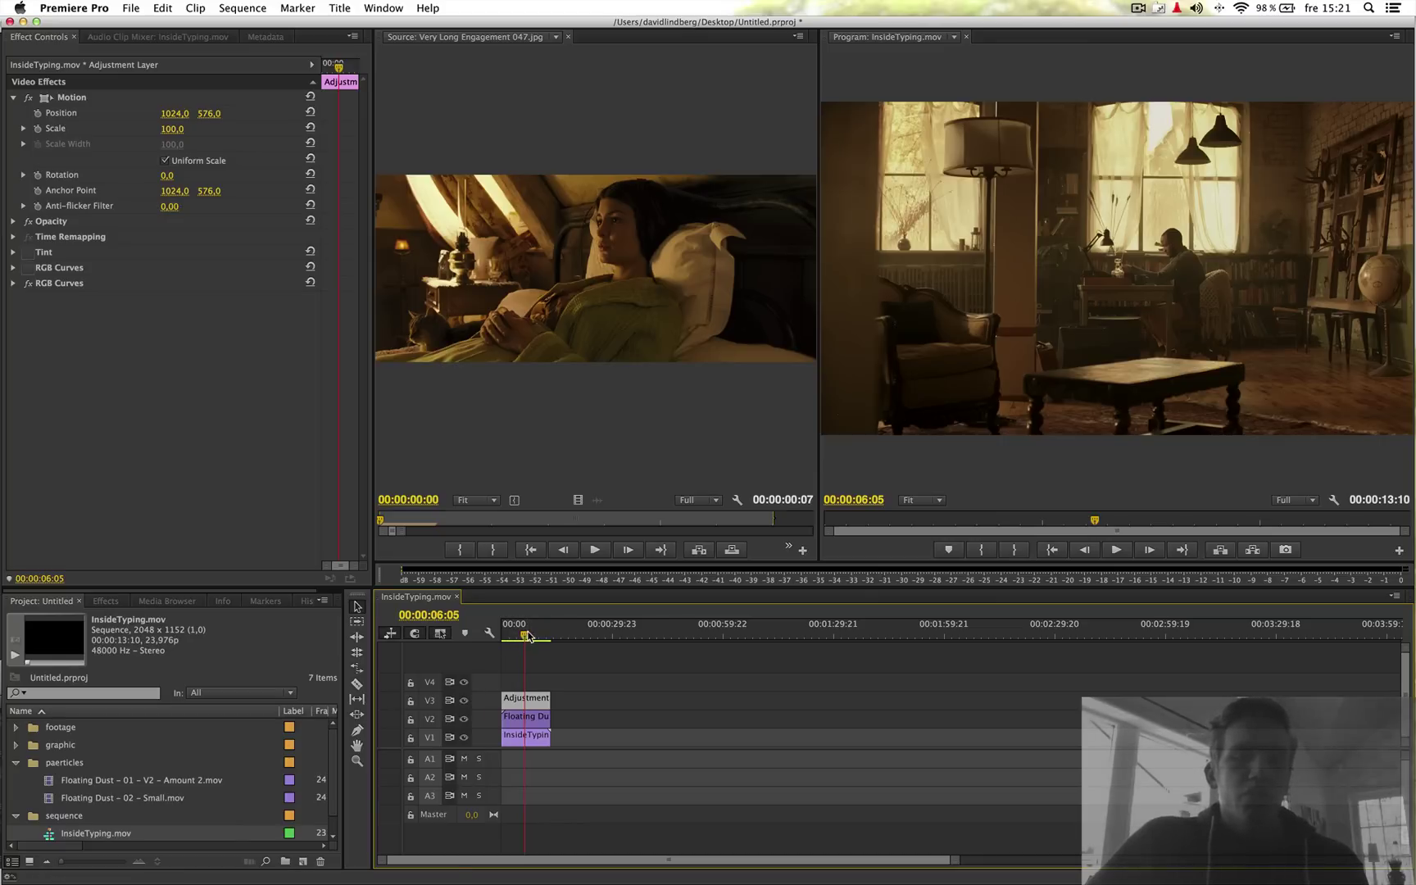
drag(528, 637, 529, 637)
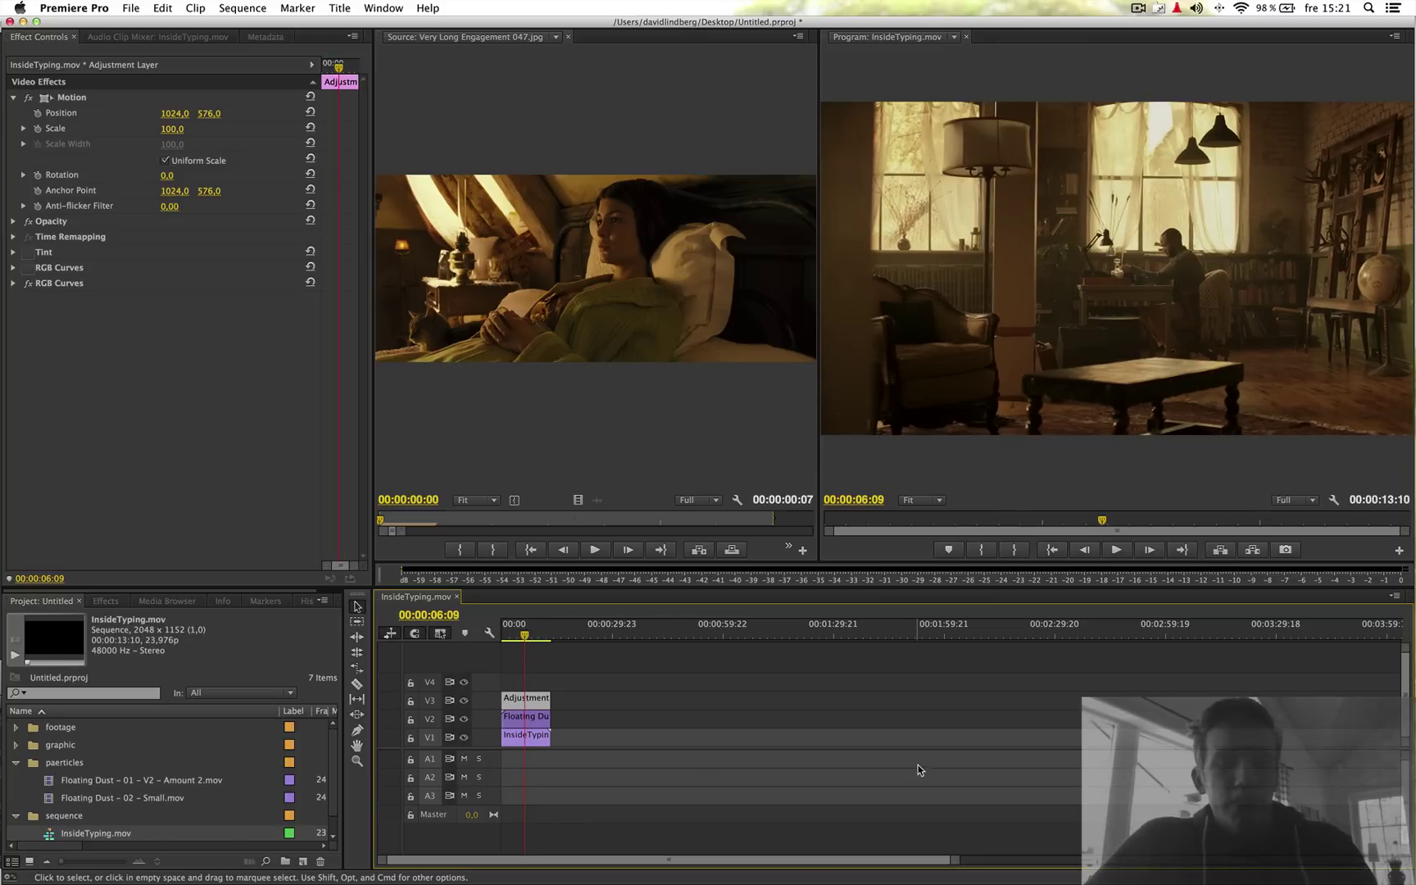